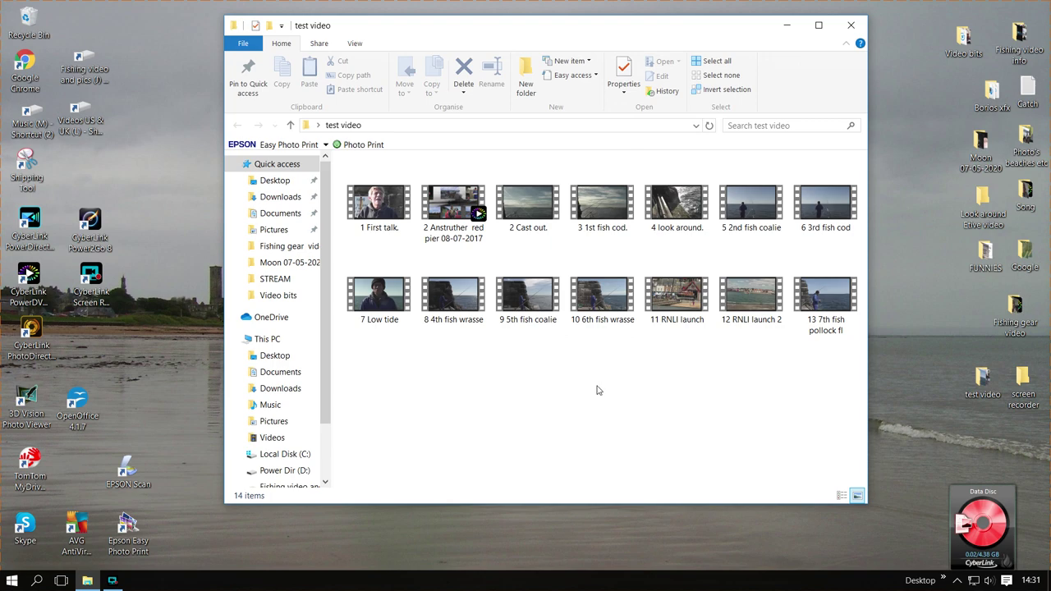
# Step: Close the test video folder window and start PowerDirector in Full Mode with the 16:9 aspect ratio
pyautogui.click(850, 25)
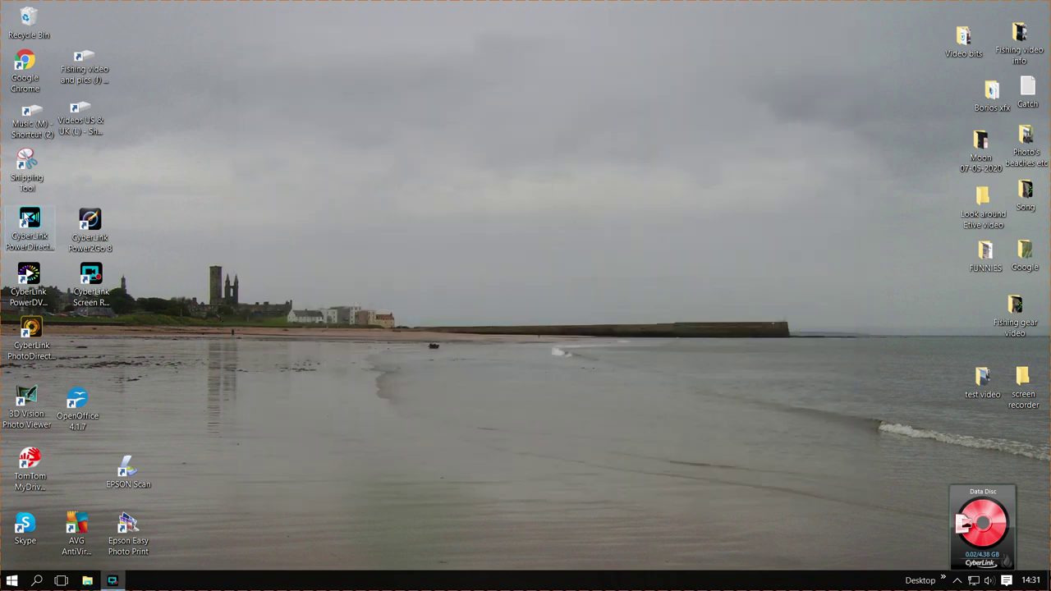
pyautogui.click(30, 216)
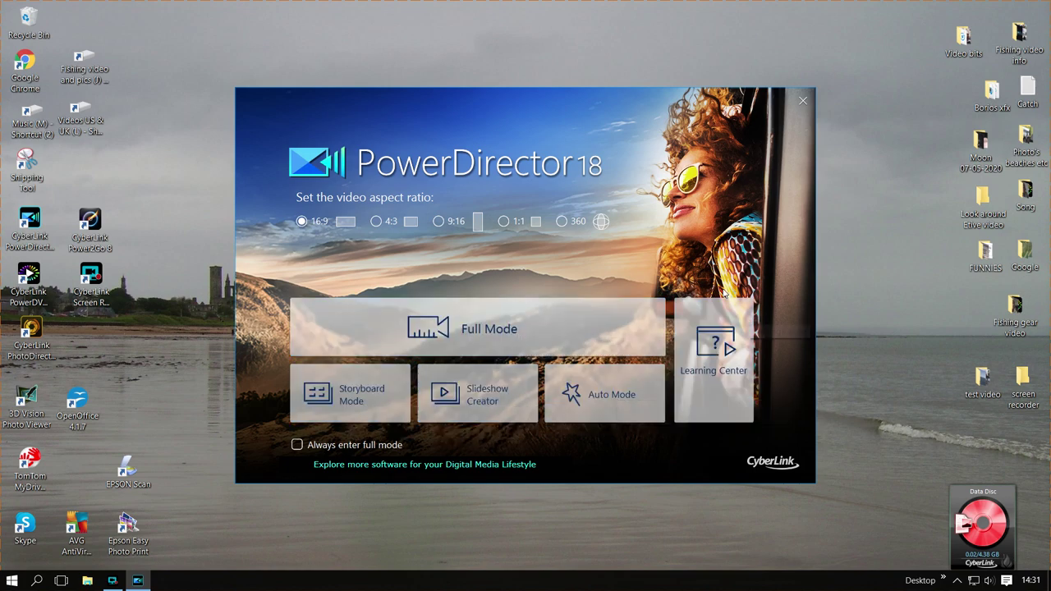
pyautogui.click(499, 335)
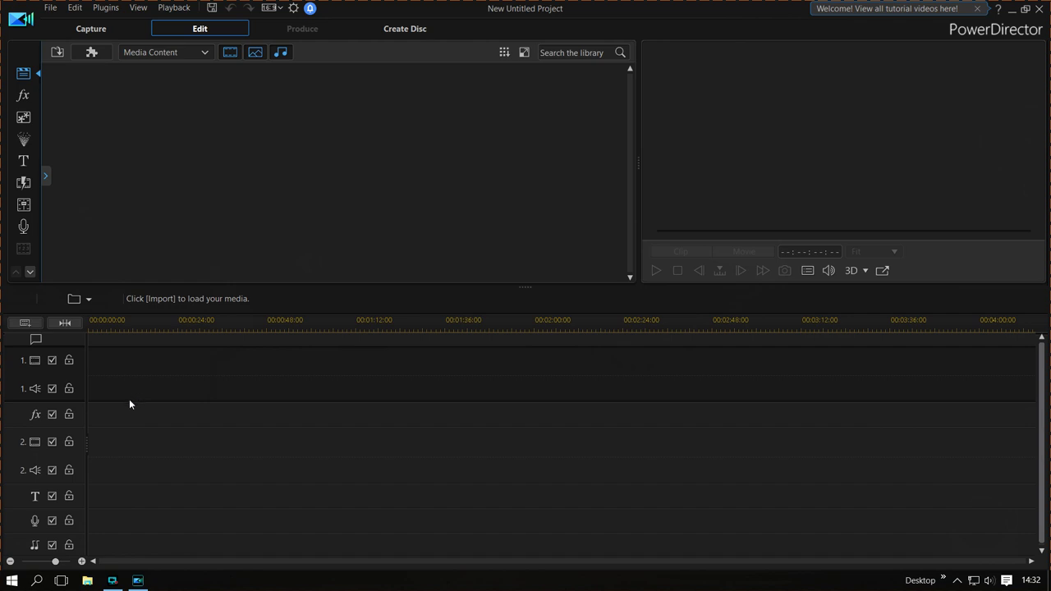
# Step: Import all video clips from the test video folder on the Desktop into the media library
pyautogui.click(59, 54)
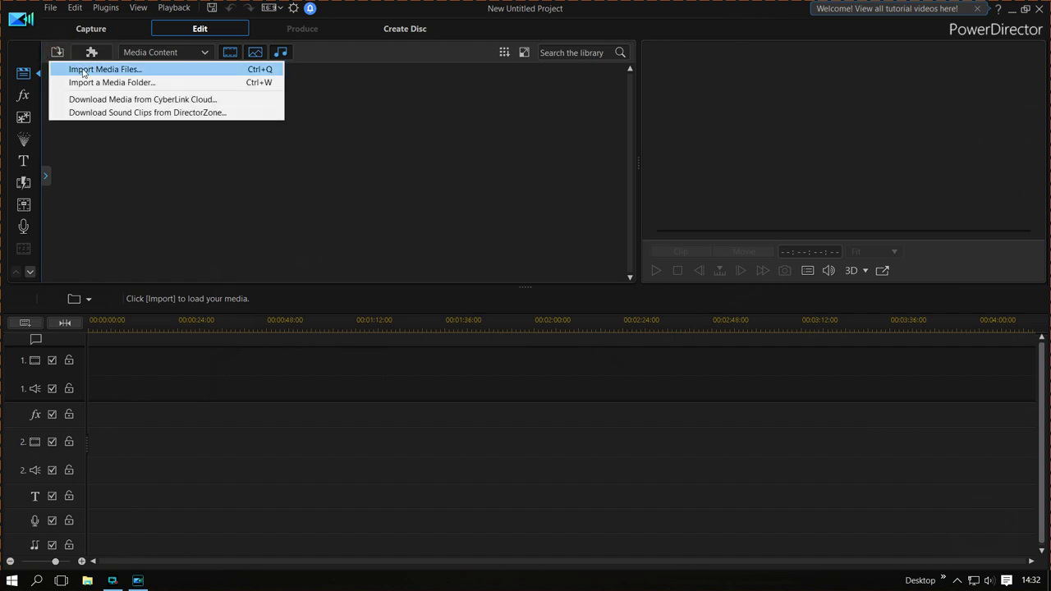
pyautogui.click(84, 70)
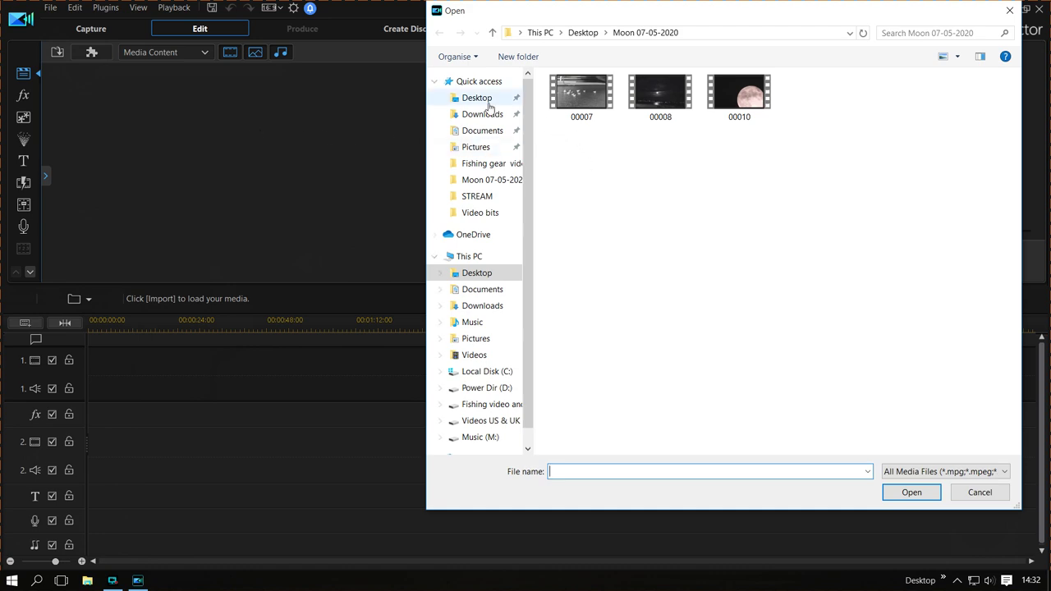
pyautogui.click(486, 98)
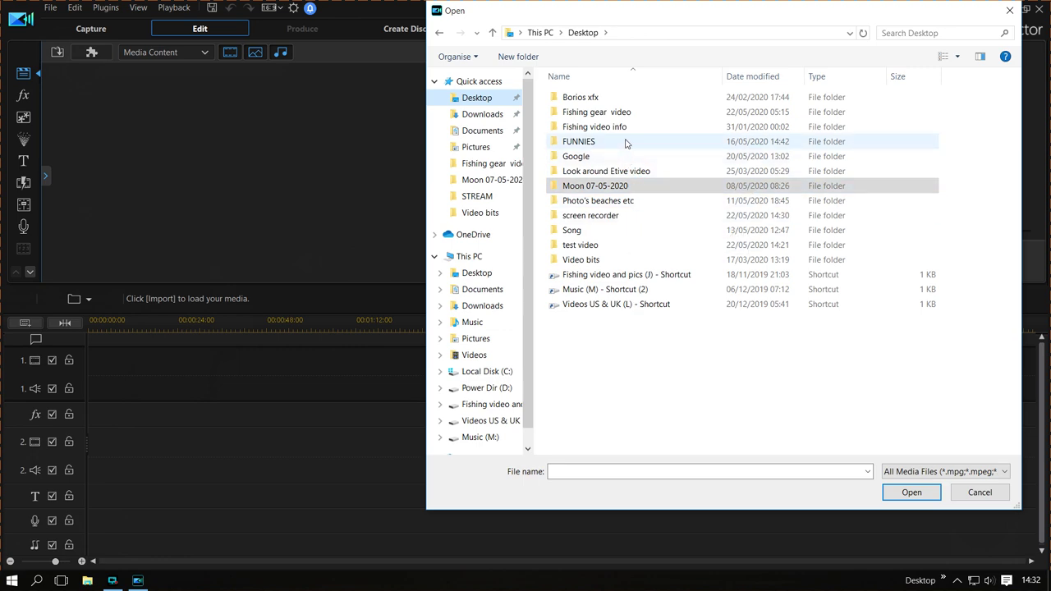
pyautogui.click(588, 248)
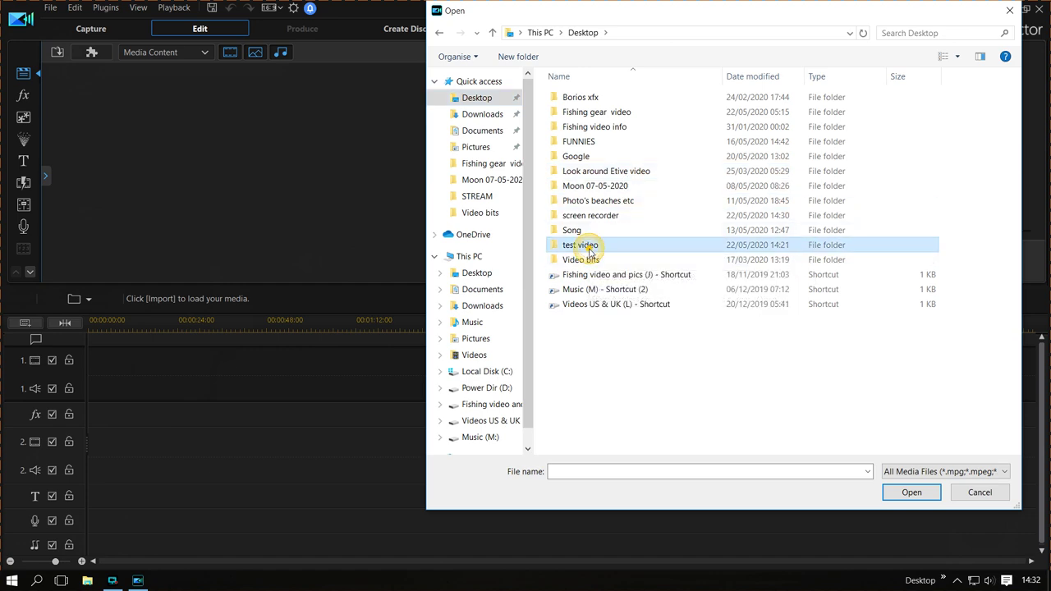
pyautogui.doubleClick(589, 248)
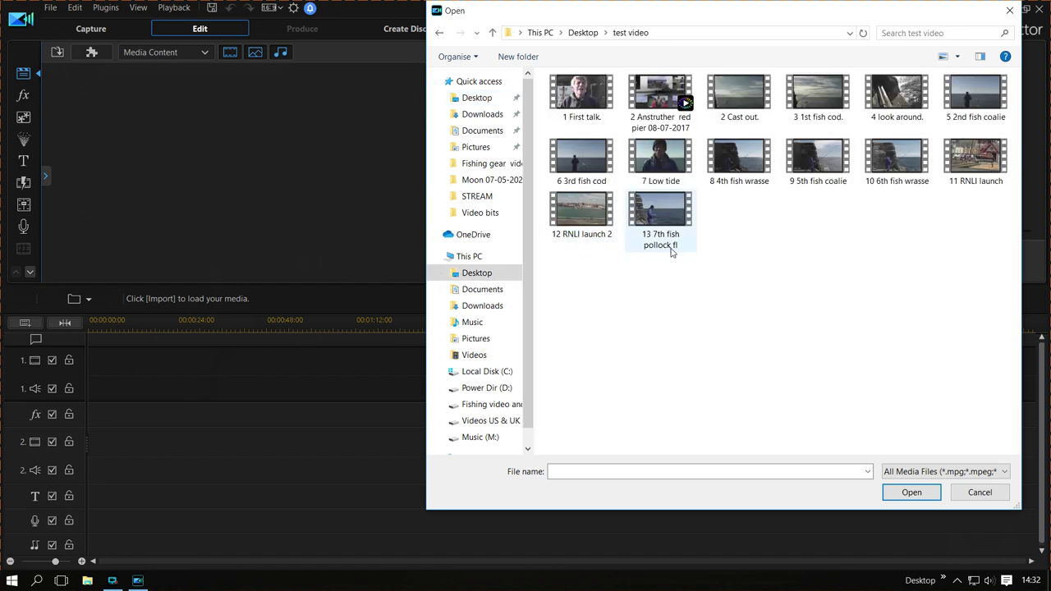
pyautogui.moveTo(564, 258); pyautogui.dragTo(1033, 67)
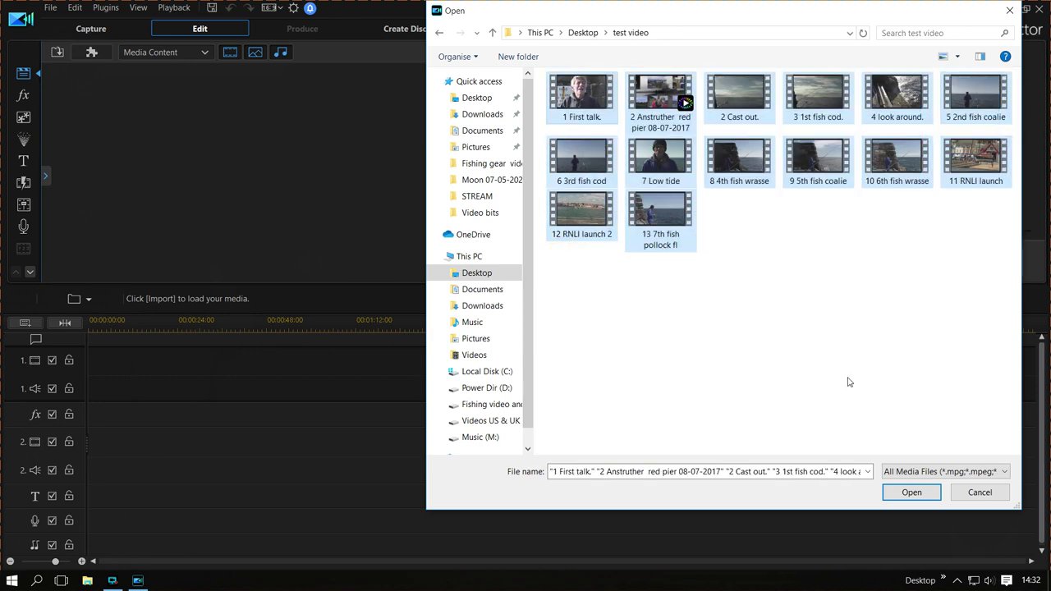
pyautogui.click(892, 493)
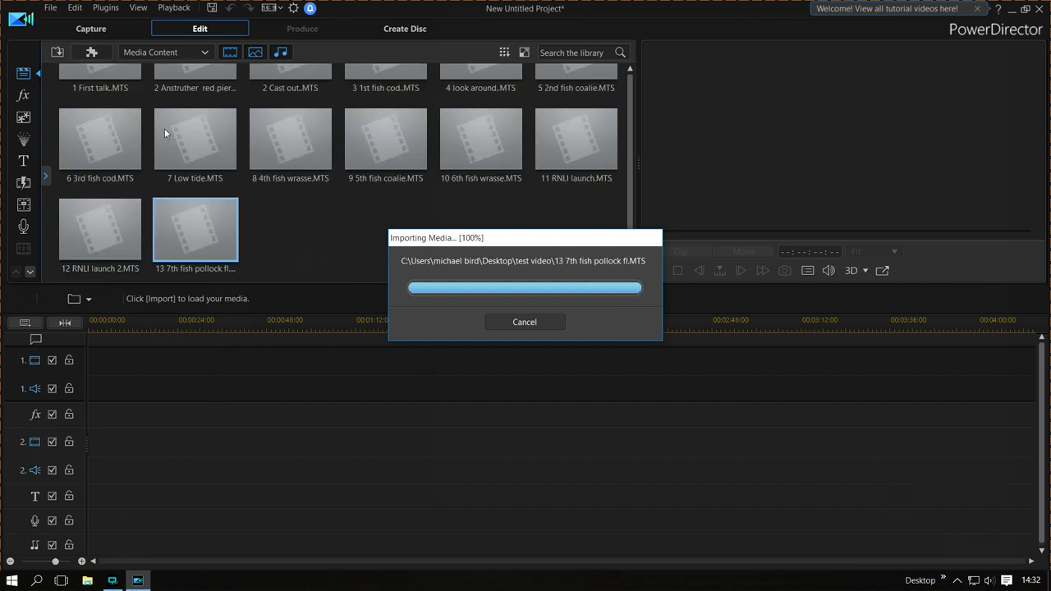
# Step: Place the clip "1 First talk.MTS" at the start of video track 1
pyautogui.scroll(1, 309, 197)
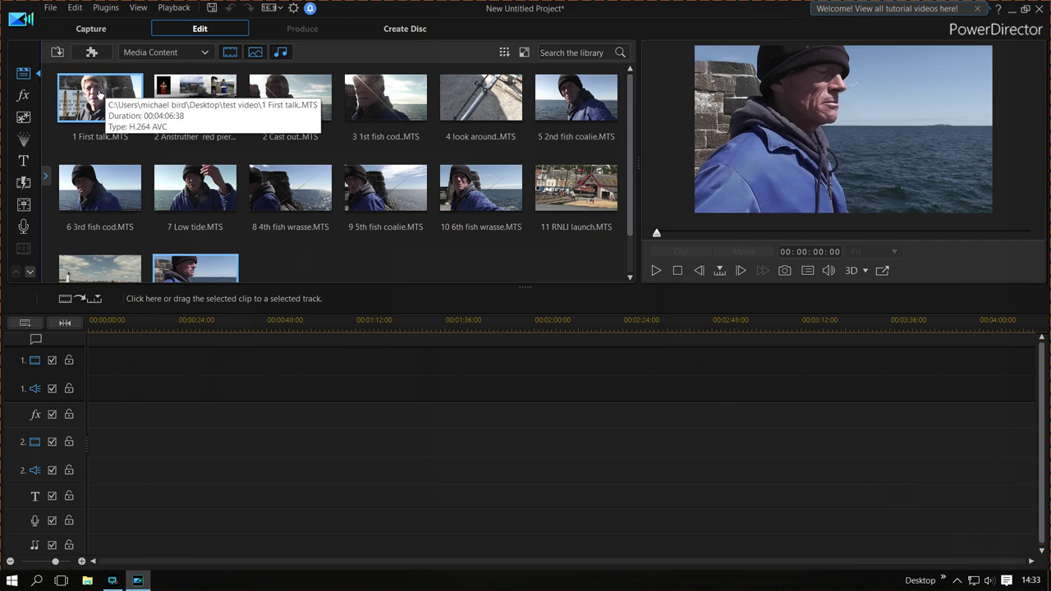
pyautogui.moveTo(99, 95); pyautogui.dragTo(89, 359)
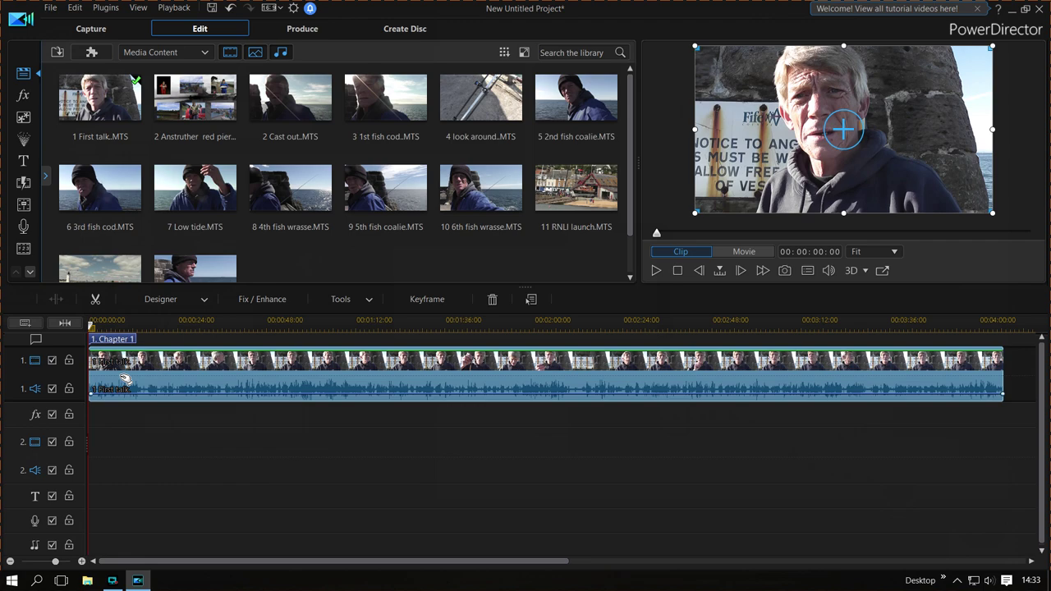
pyautogui.scroll(-2, 125, 380)
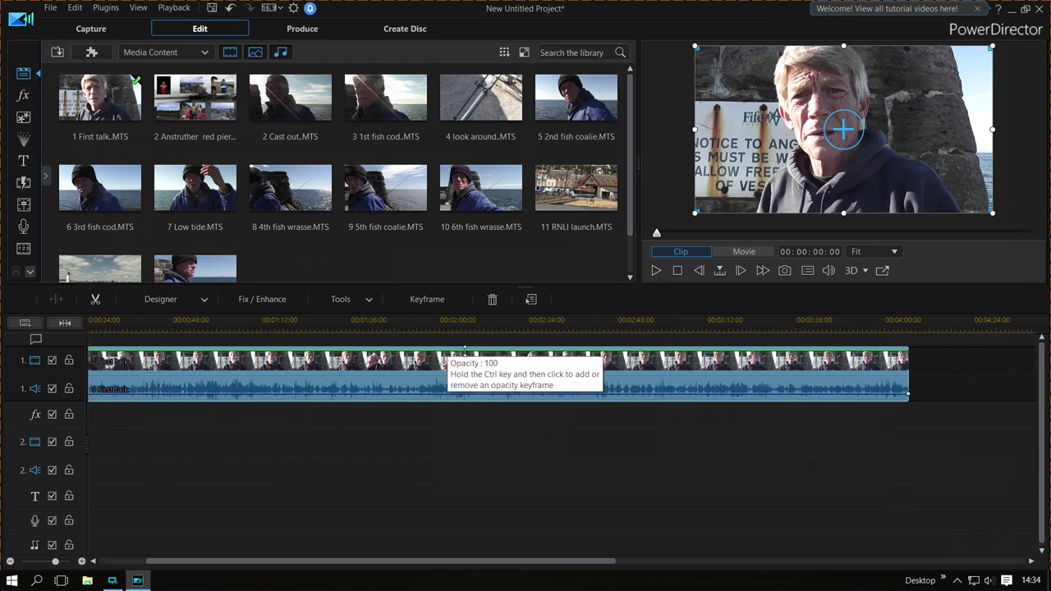
# Step: Play the opening seconds of the movie, pause it and view the rest of the clip on the timeline
pyautogui.click(656, 272)
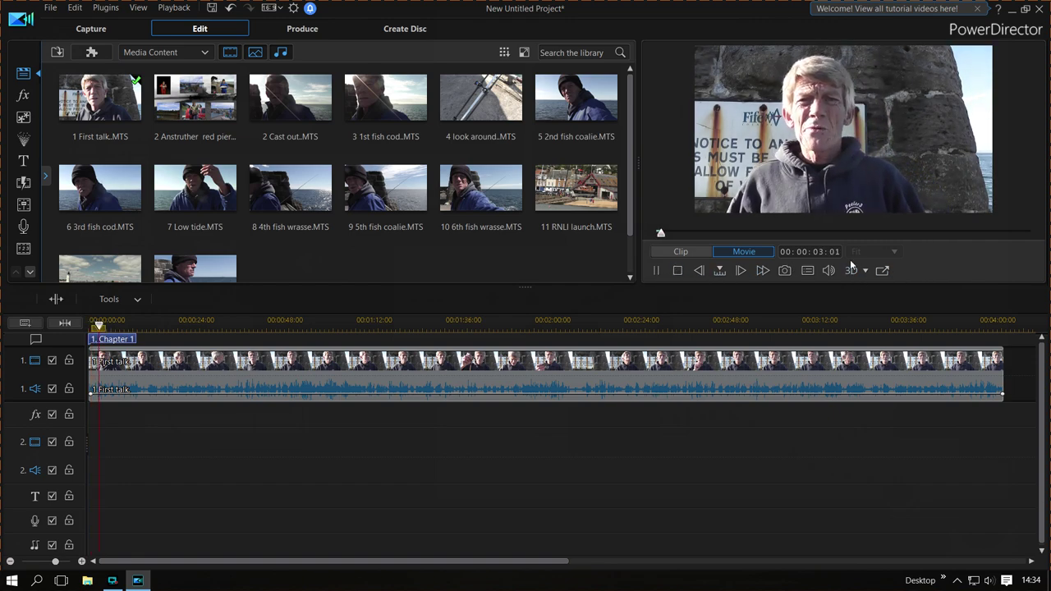
pyautogui.click(658, 272)
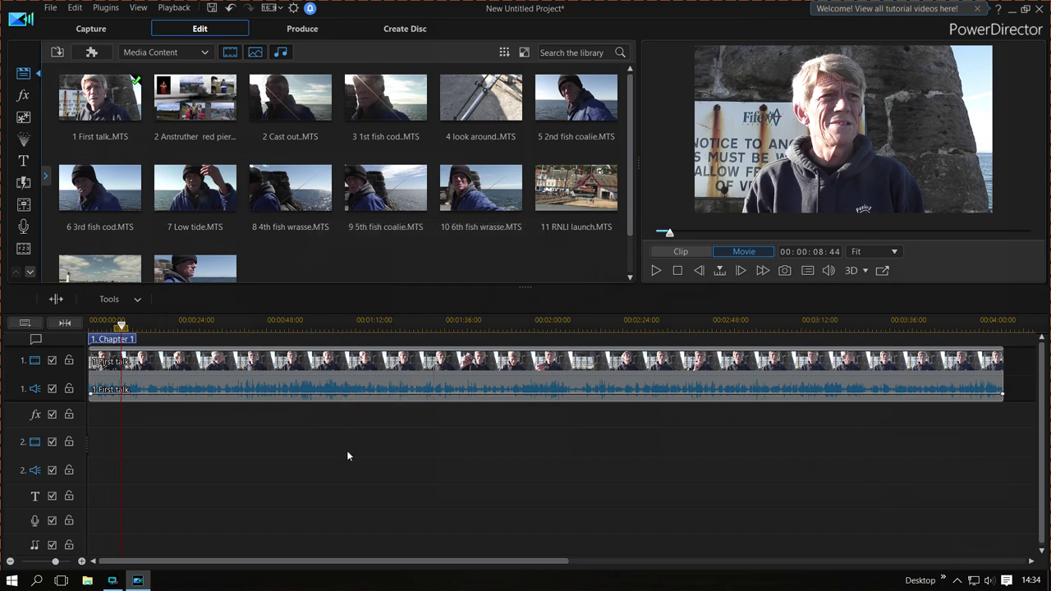
pyautogui.hscroll(2, 346, 455)
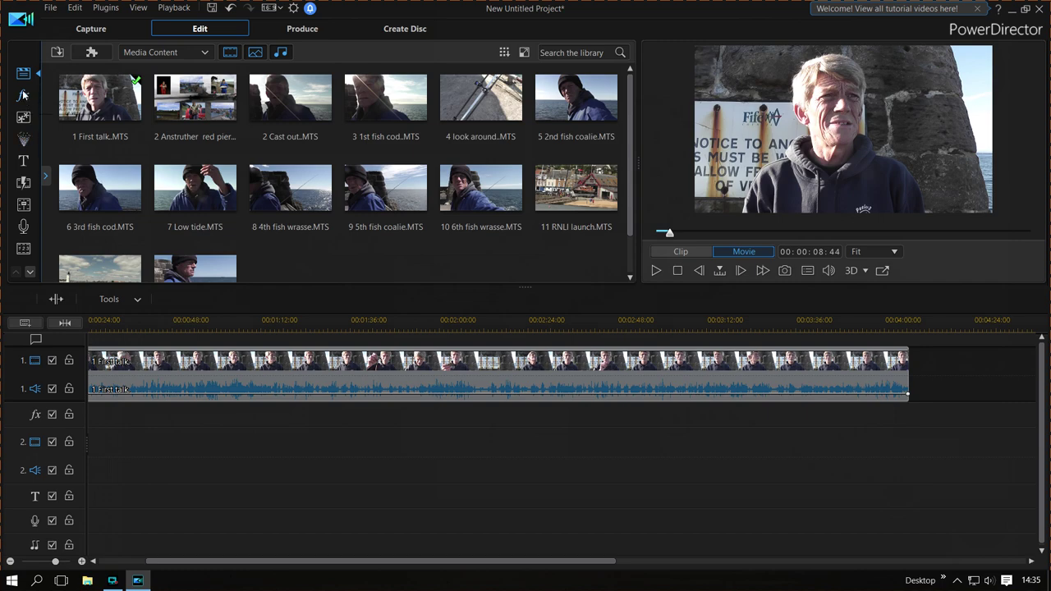
# Step: Look at the text-only title templates and return to the imported media
pyautogui.click(23, 162)
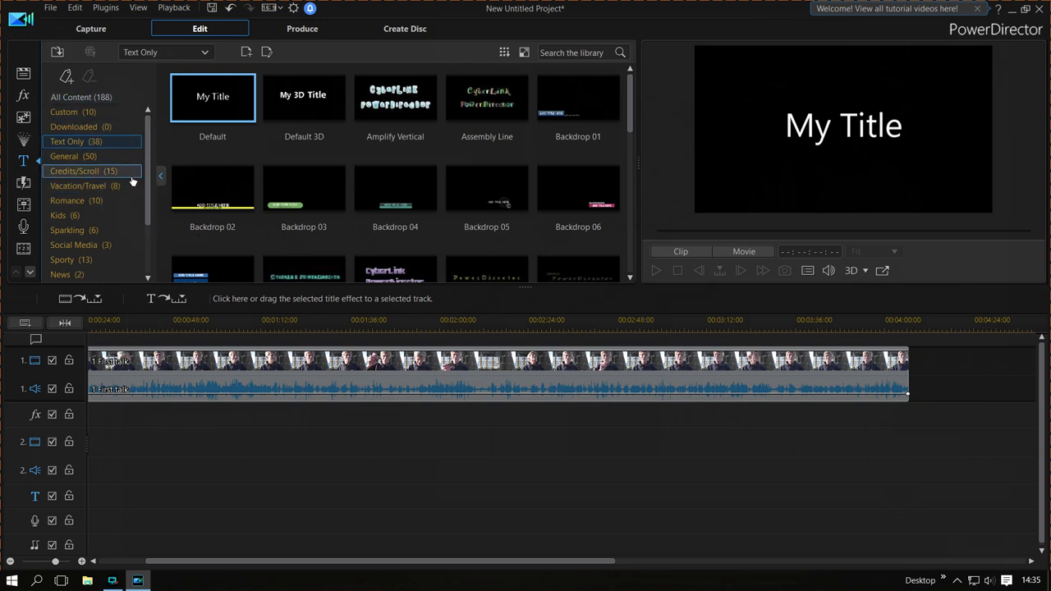
pyautogui.click(24, 74)
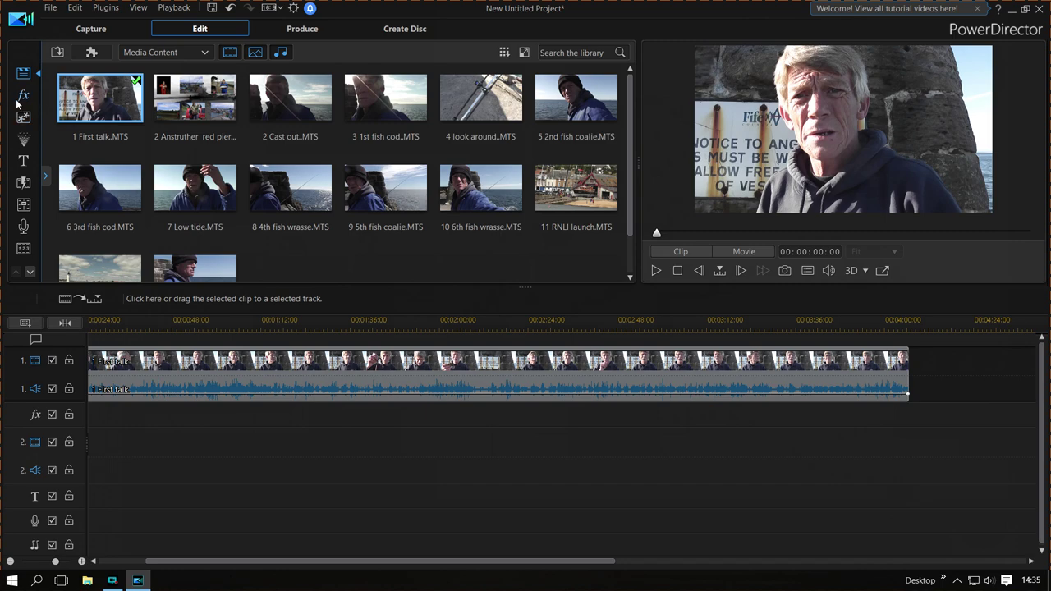
# Step: Add the BCC Damaged TV video effect at the beginning of the effect track, below the First talk clip
pyautogui.click(22, 96)
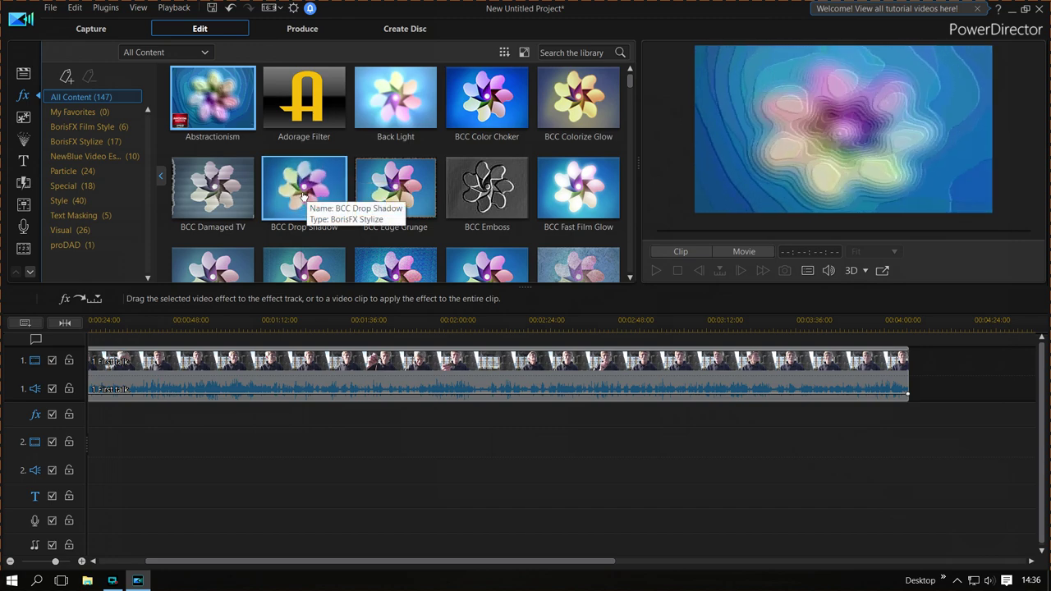
pyautogui.click(203, 193)
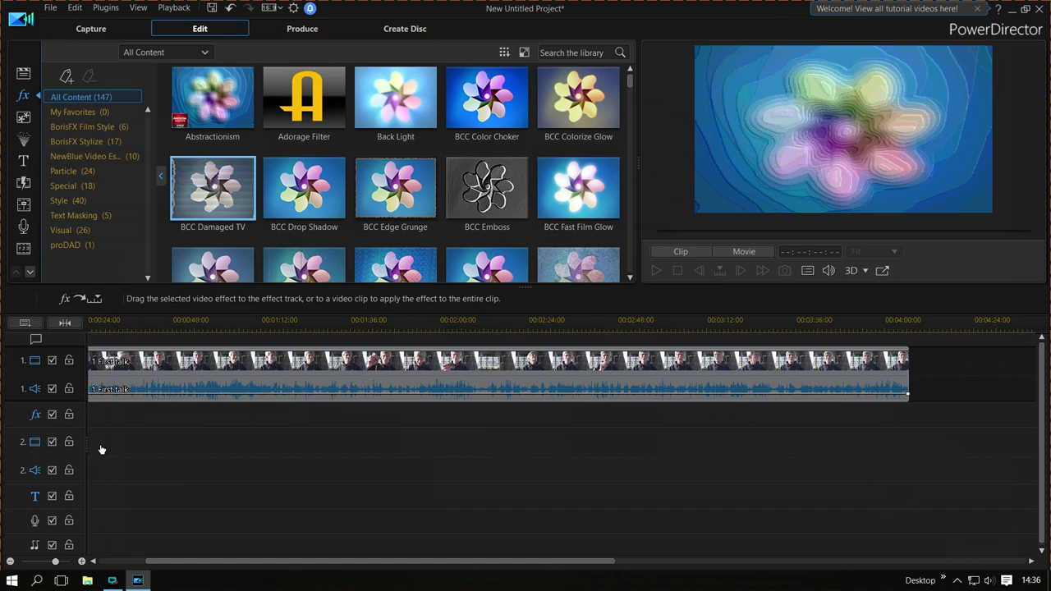
pyautogui.moveTo(201, 194)
pyautogui.mouseDown()
pyautogui.moveTo(156, 415)
pyautogui.moveTo(89, 421)
pyautogui.mouseUp()
pyautogui.moveTo(161, 392); pyautogui.dragTo(123, 415)
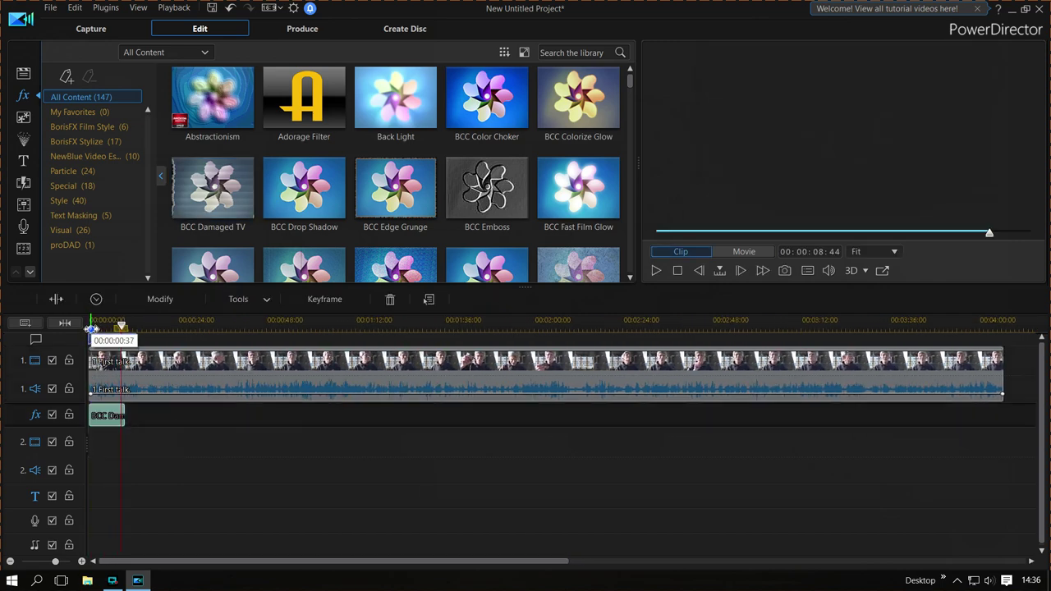
# Step: Play the movie from the start past the end of the Damaged TV effect to preview it
pyautogui.click(656, 270)
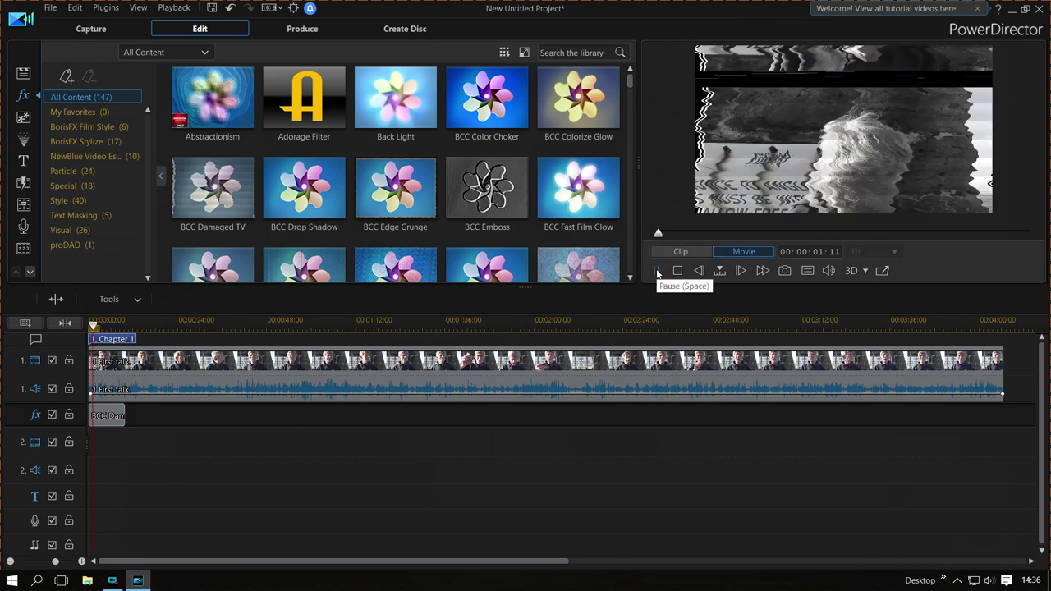
pyautogui.click(657, 271)
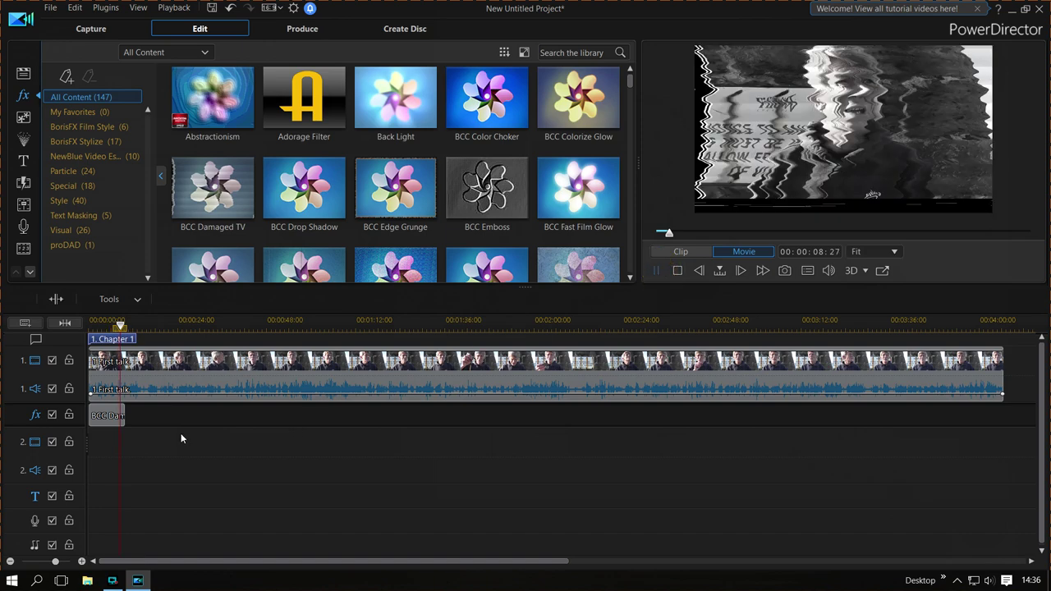
pyautogui.press('space')
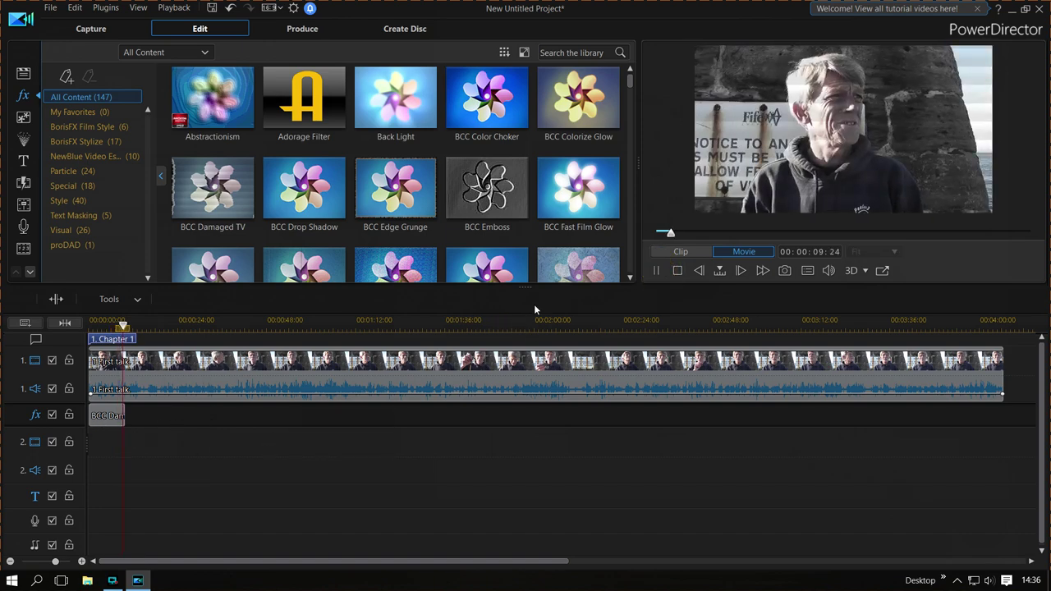
pyautogui.click(656, 271)
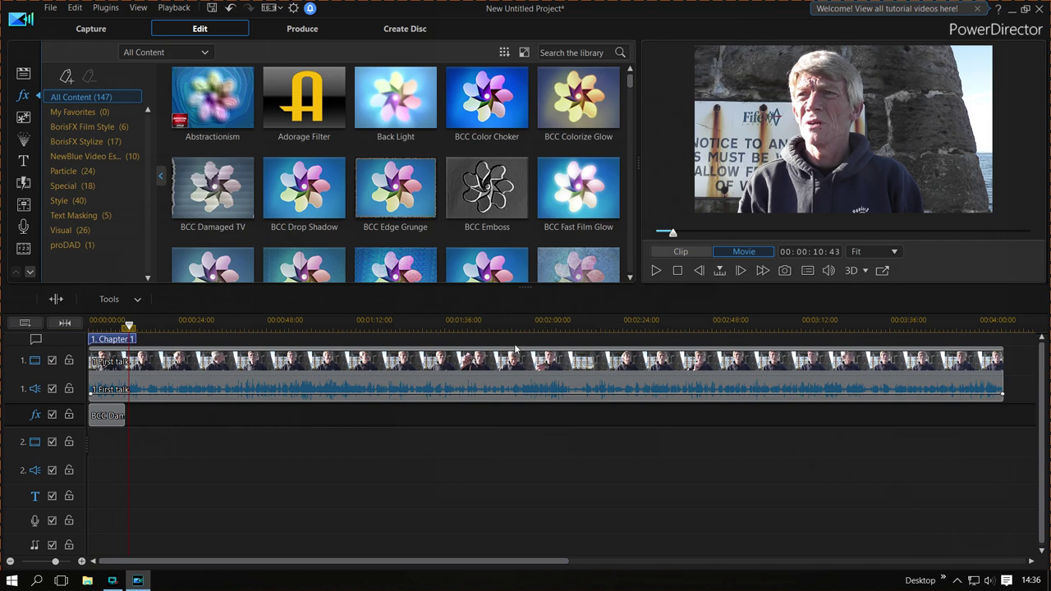
# Step: Remove the BCC Damaged TV effect from the effect track
pyautogui.click(105, 417)
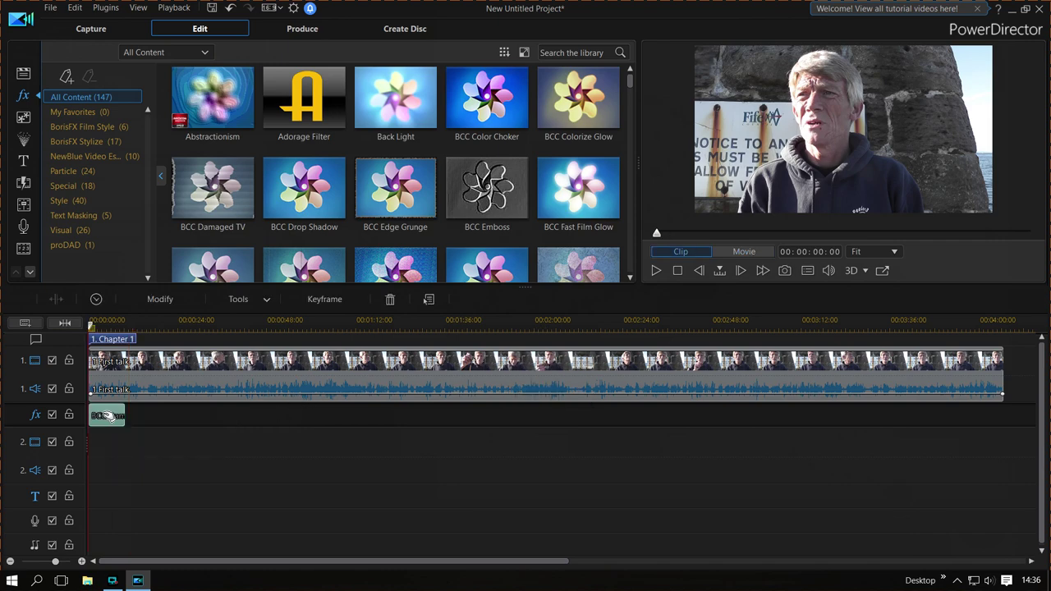
pyautogui.rightClick(105, 419)
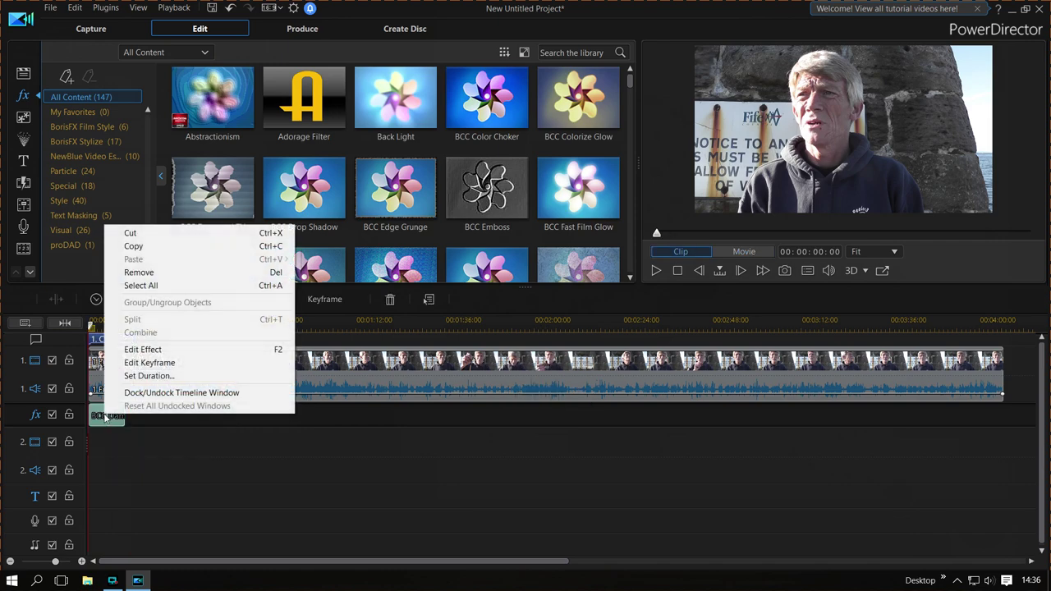
pyautogui.click(166, 279)
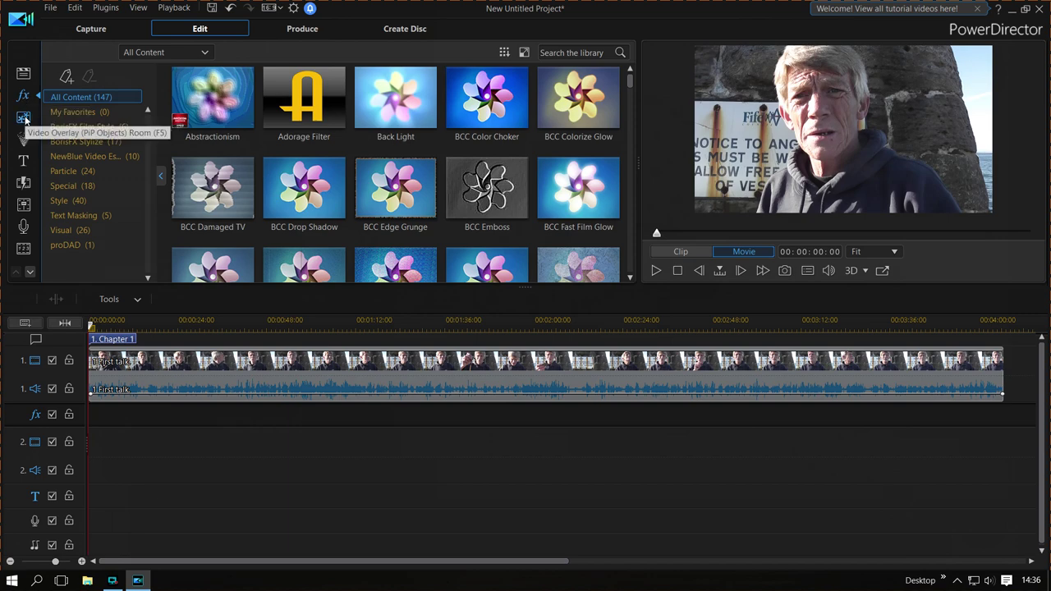
# Step: Look through the video overlay objects and the particle effects in the library
pyautogui.click(25, 119)
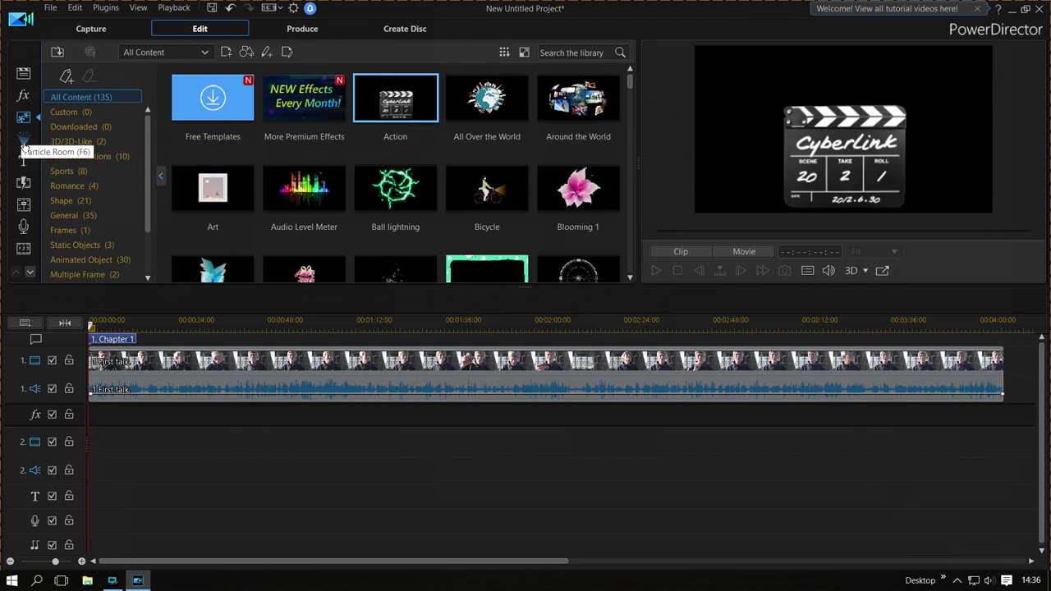
pyautogui.click(23, 143)
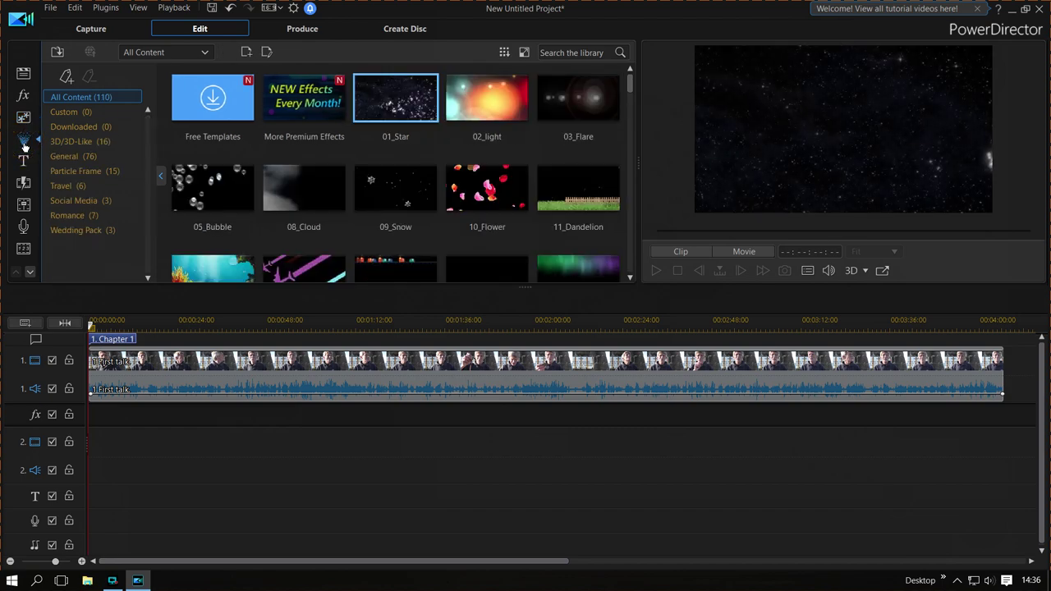
pyautogui.scroll(-3, 331, 187)
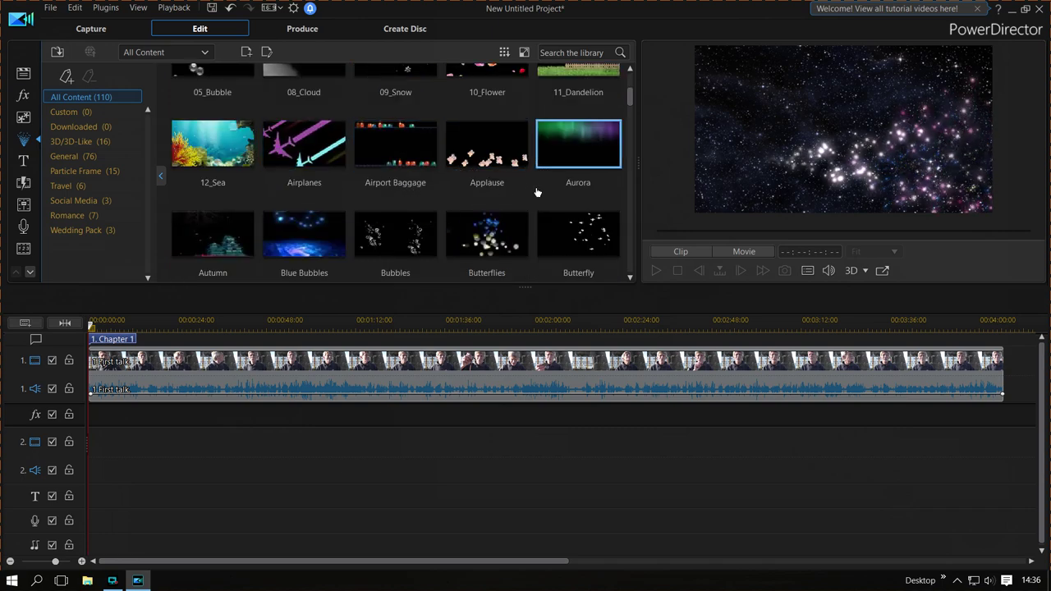
# Step: Browse the text-only title templates and view Perspective Scroll in the Title Designer, closing it without edits
pyautogui.click(24, 160)
pyautogui.scroll(-5, 394, 148)
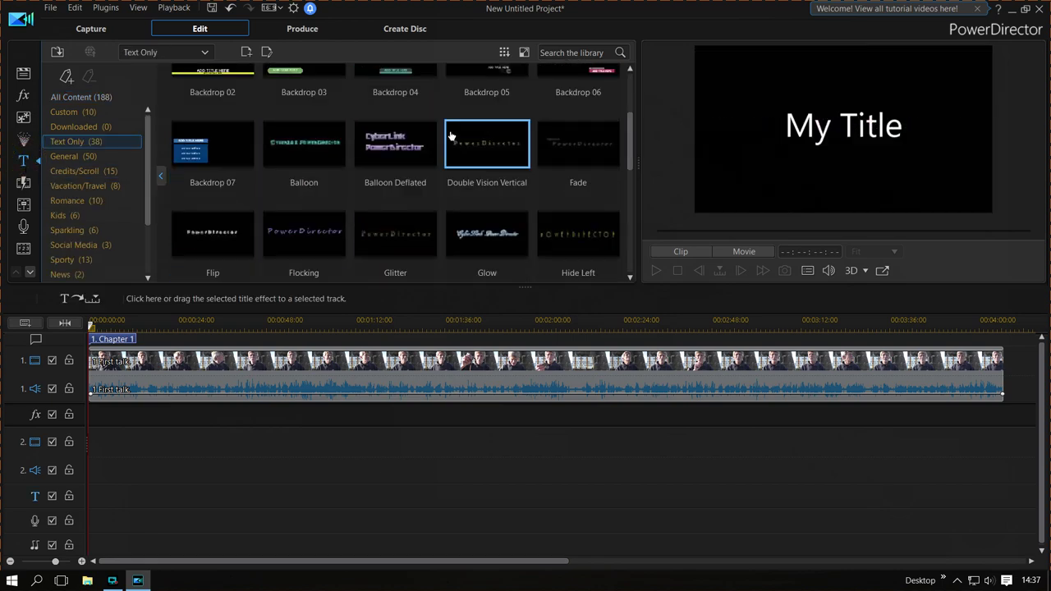
pyautogui.scroll(-2, 427, 140)
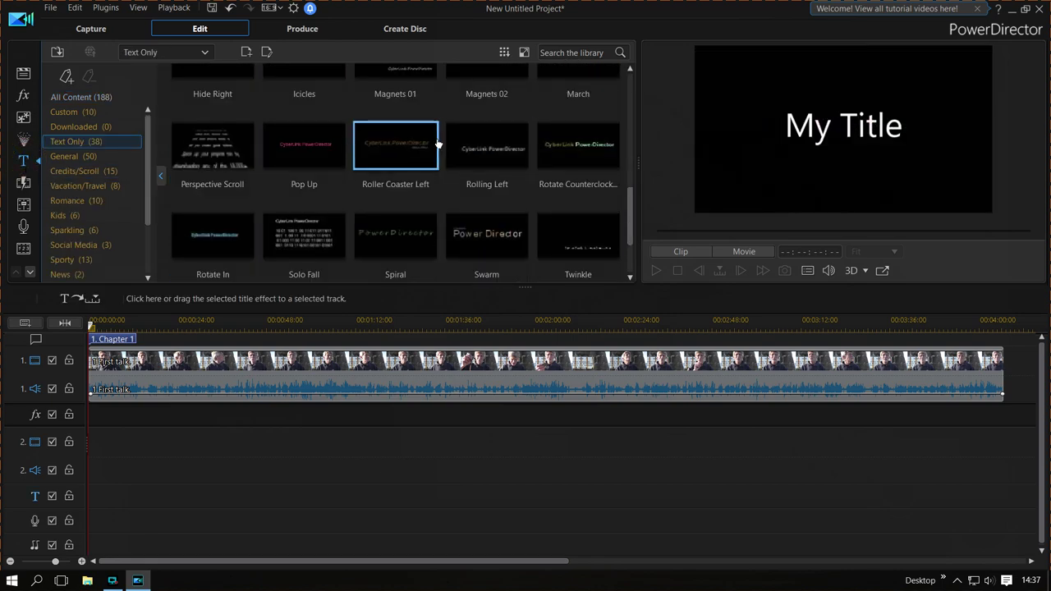
pyautogui.doubleClick(215, 154)
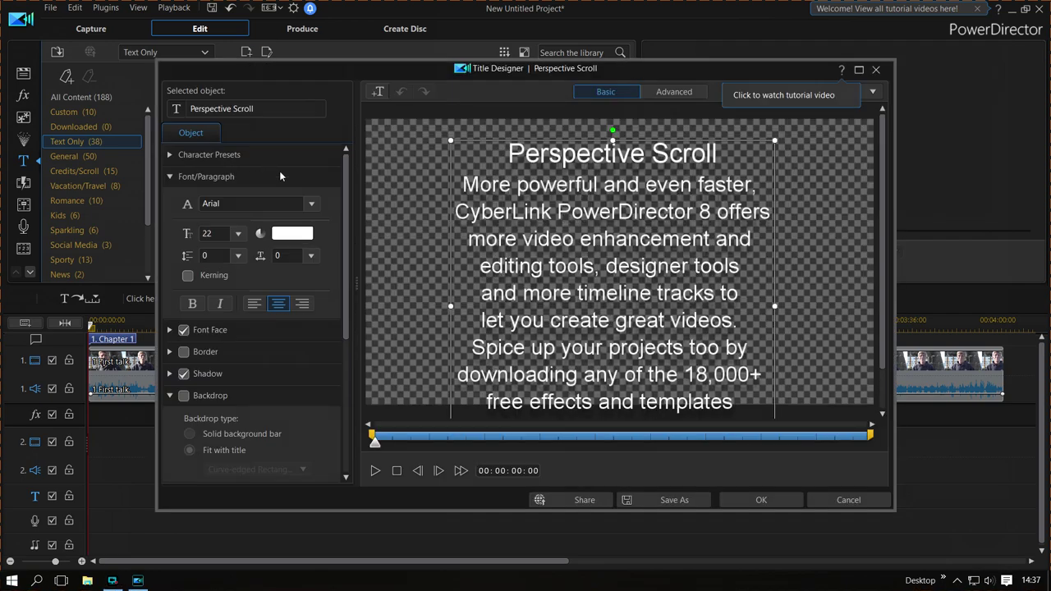
pyautogui.click(875, 69)
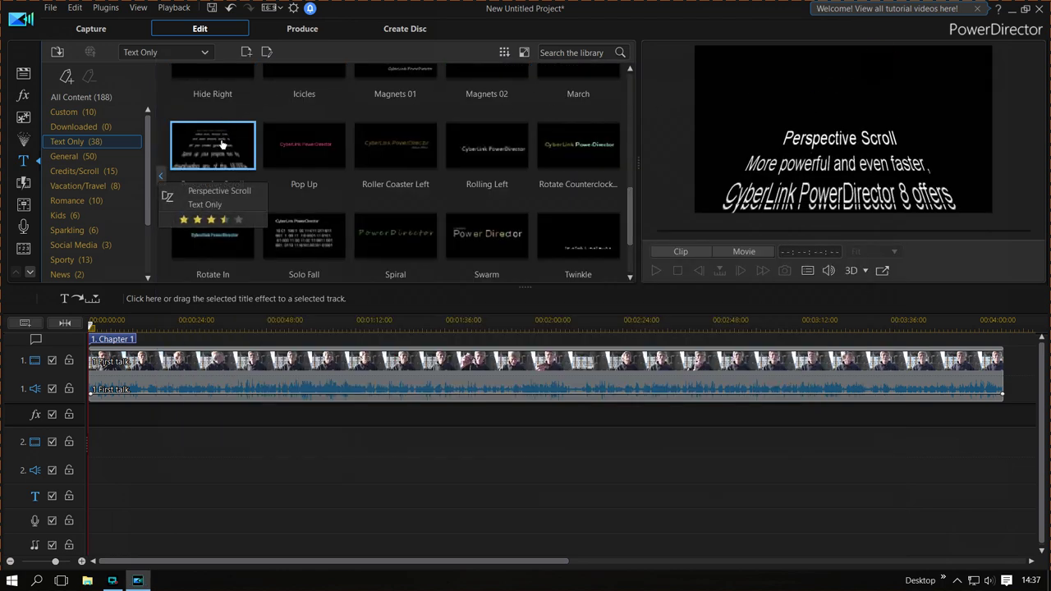
# Step: Preview the Perspective Scroll title and look through the remaining text-only title templates
pyautogui.moveTo(221, 144); pyautogui.dragTo(246, 147)
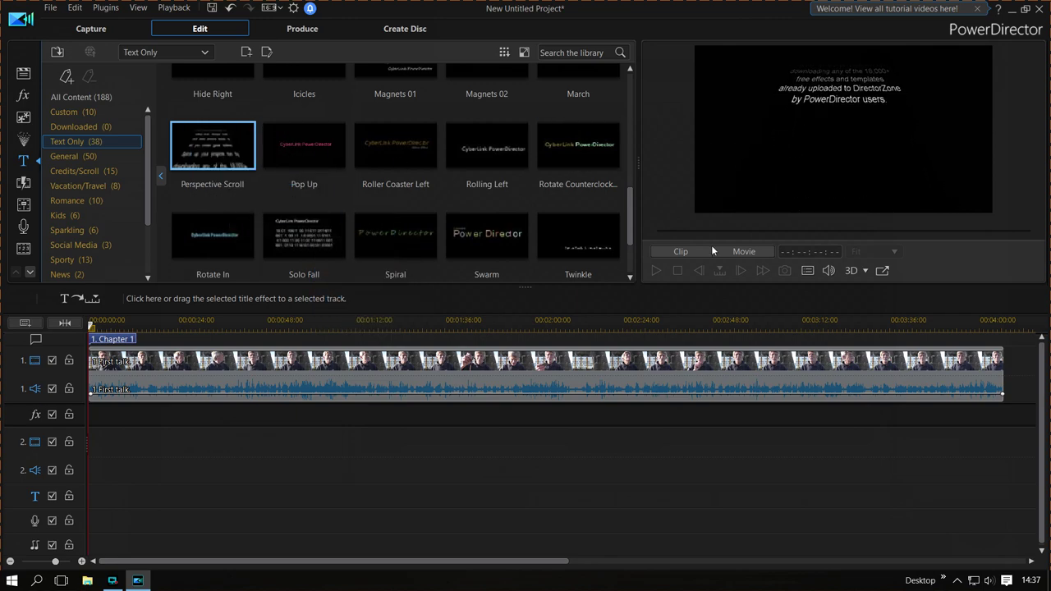
pyautogui.scroll(-1, 321, 155)
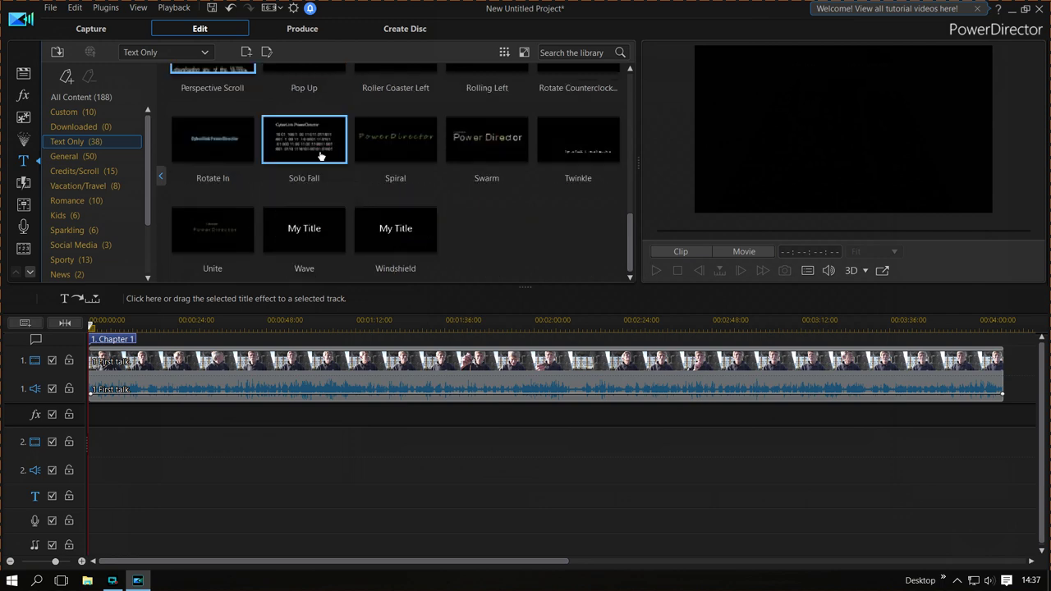
pyautogui.scroll(1, 321, 155)
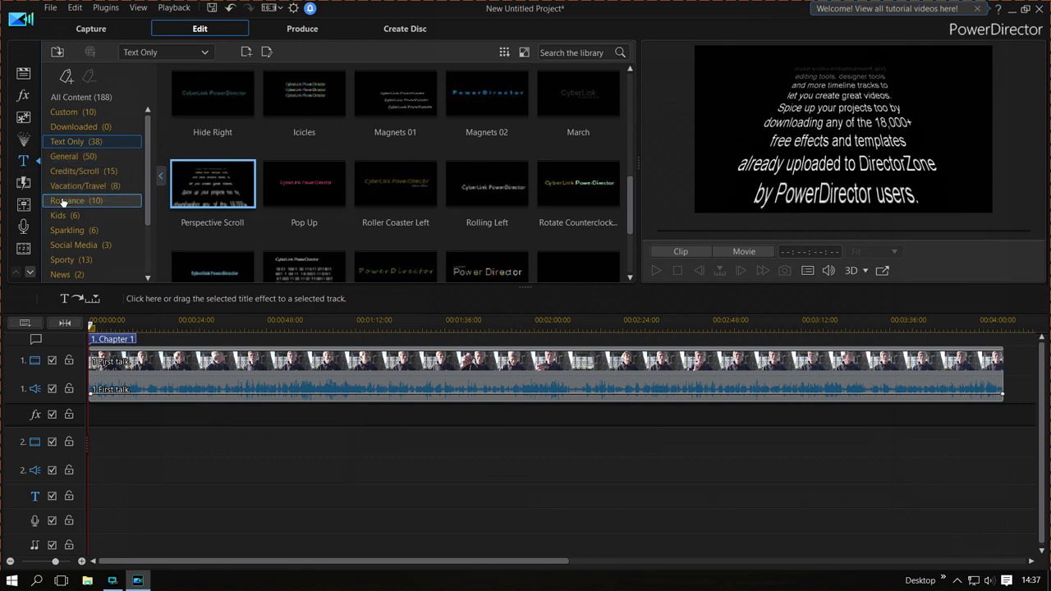
# Step: Look through the transitions, audio mixer, voice-over recording and chapter settings, returning to the media library
pyautogui.click(23, 183)
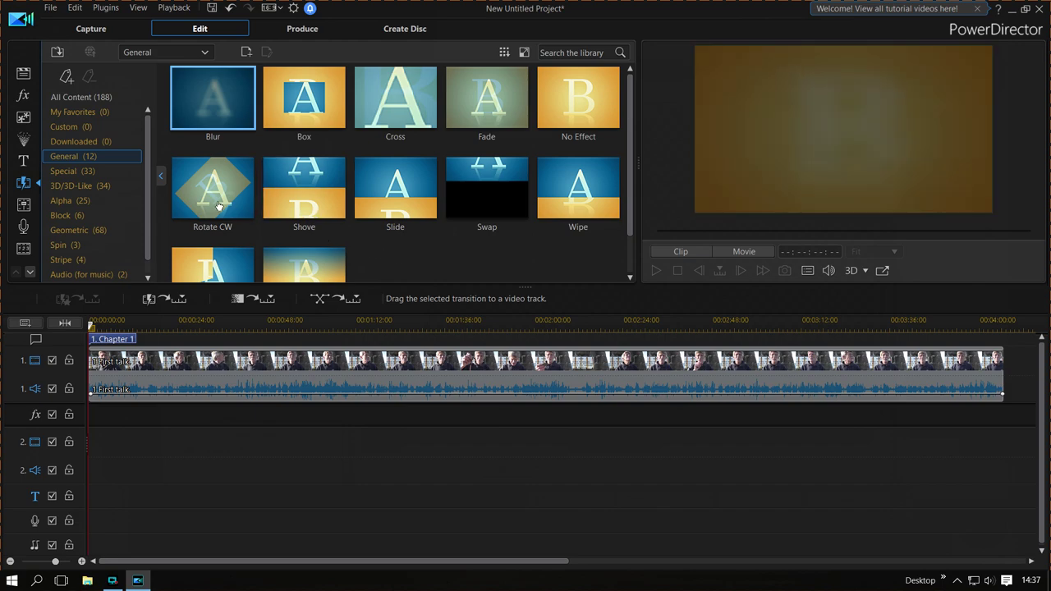
pyautogui.click(24, 207)
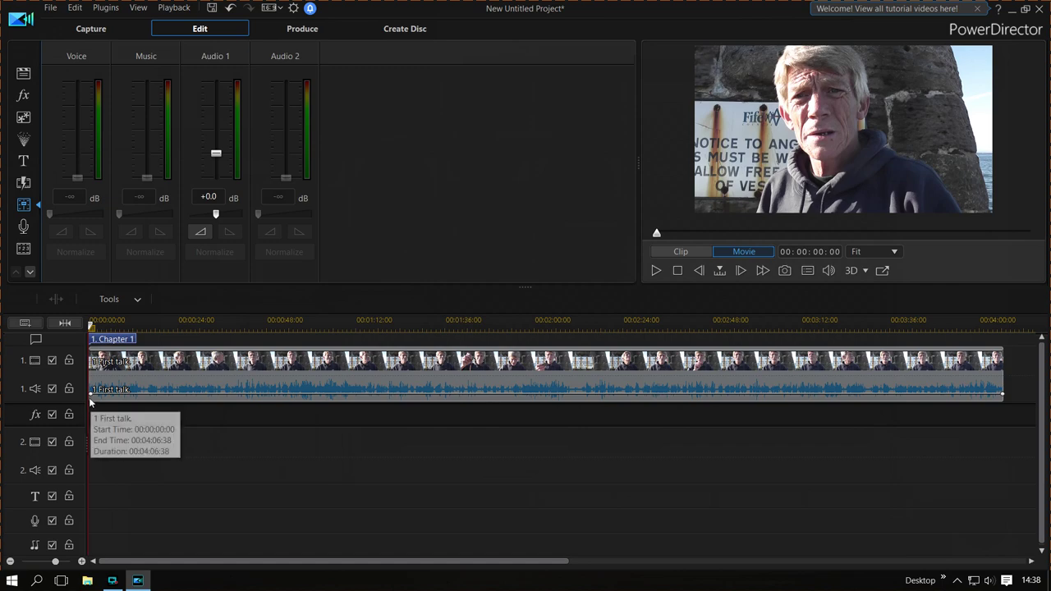
pyautogui.click(200, 232)
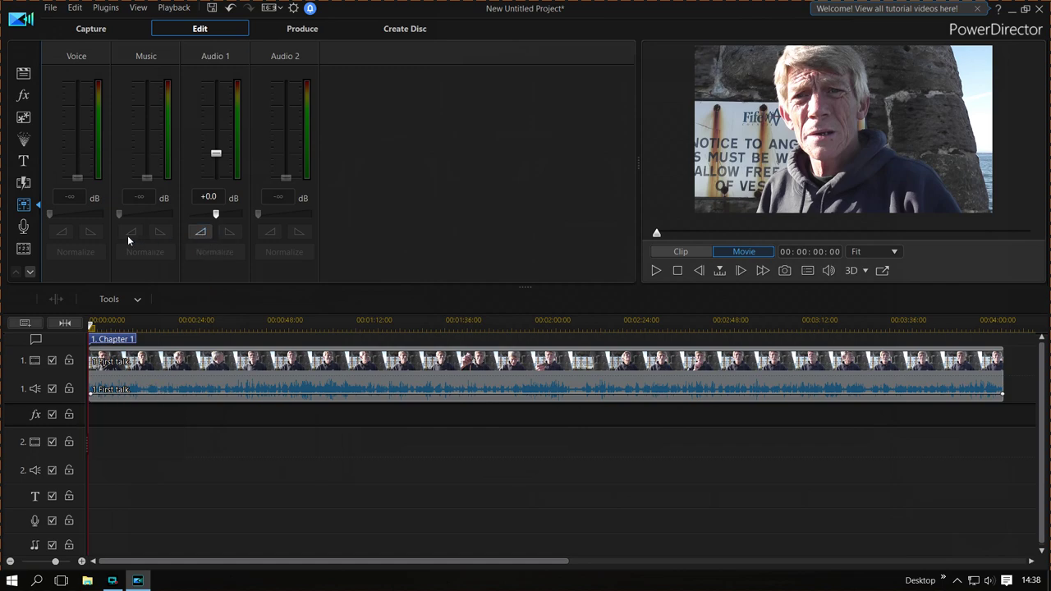
pyautogui.click(24, 228)
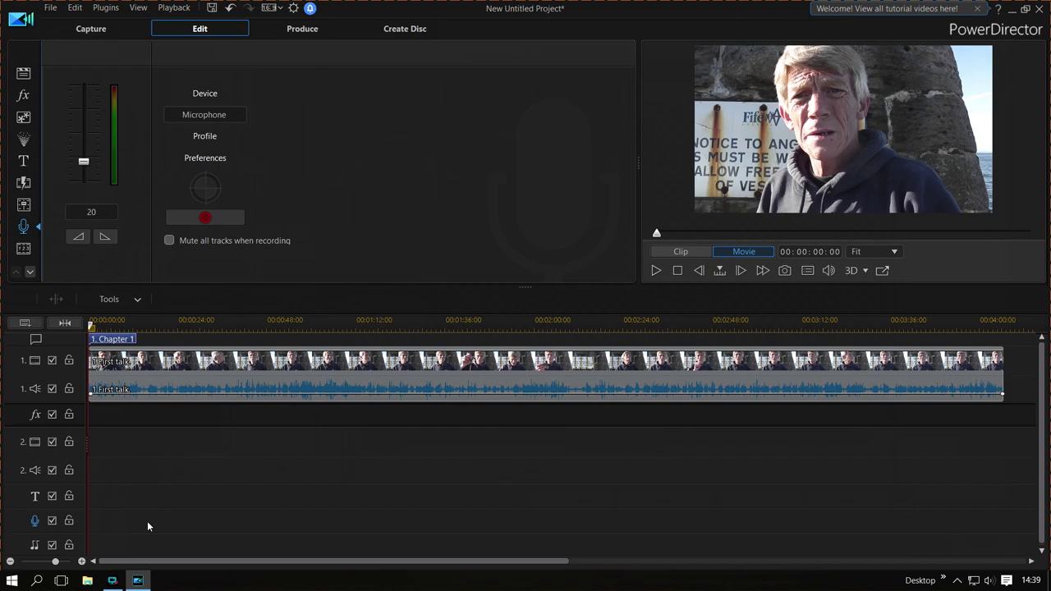
pyautogui.click(28, 252)
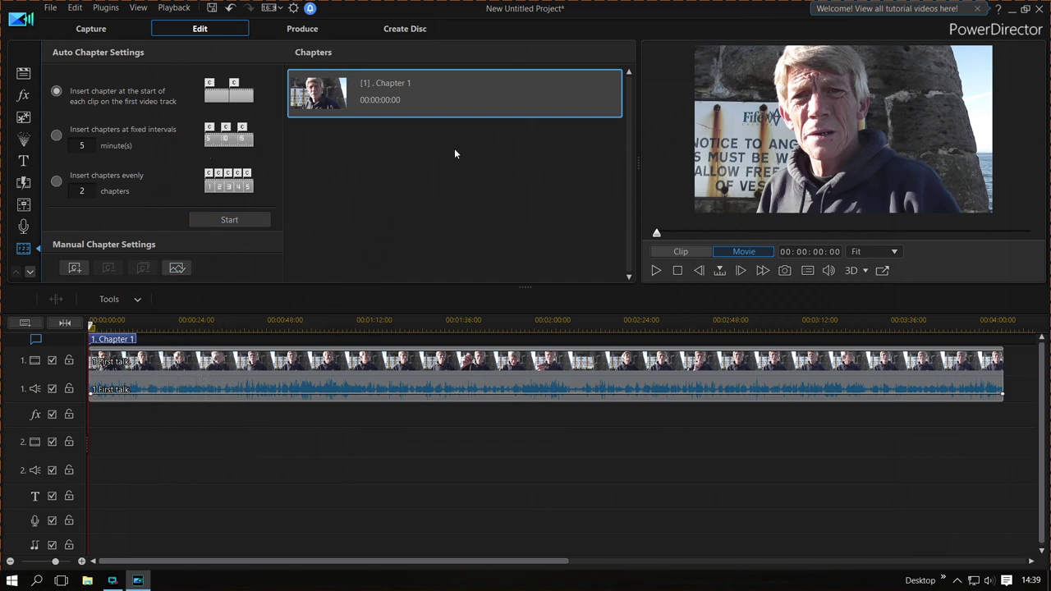
pyautogui.click(23, 74)
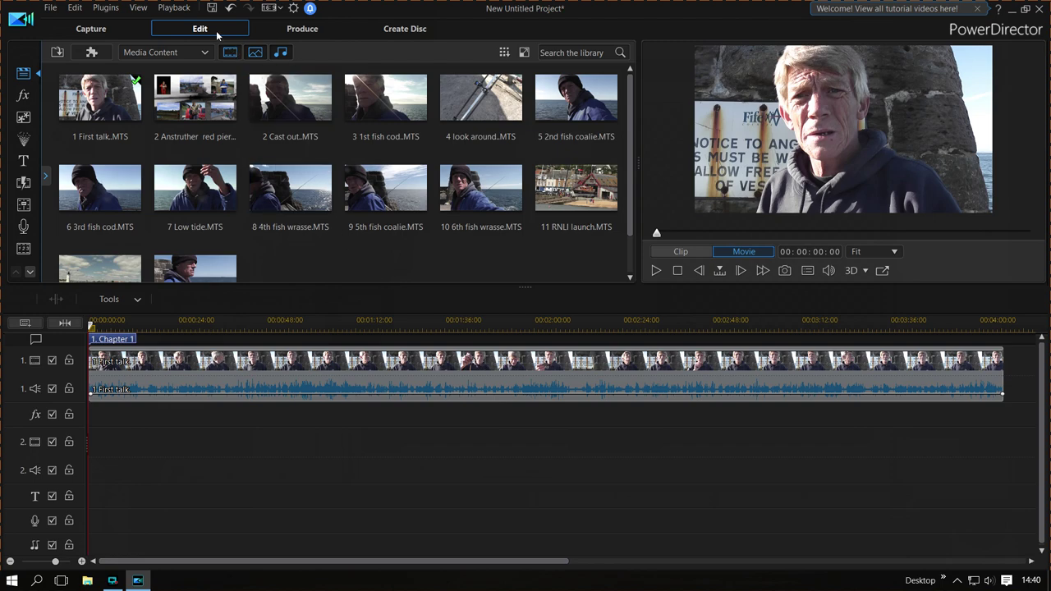
# Step: Review the production settings and the MPEG-4 profile quality options for H.264 AVC without changing them, returning to the editing workspace
pyautogui.click(314, 29)
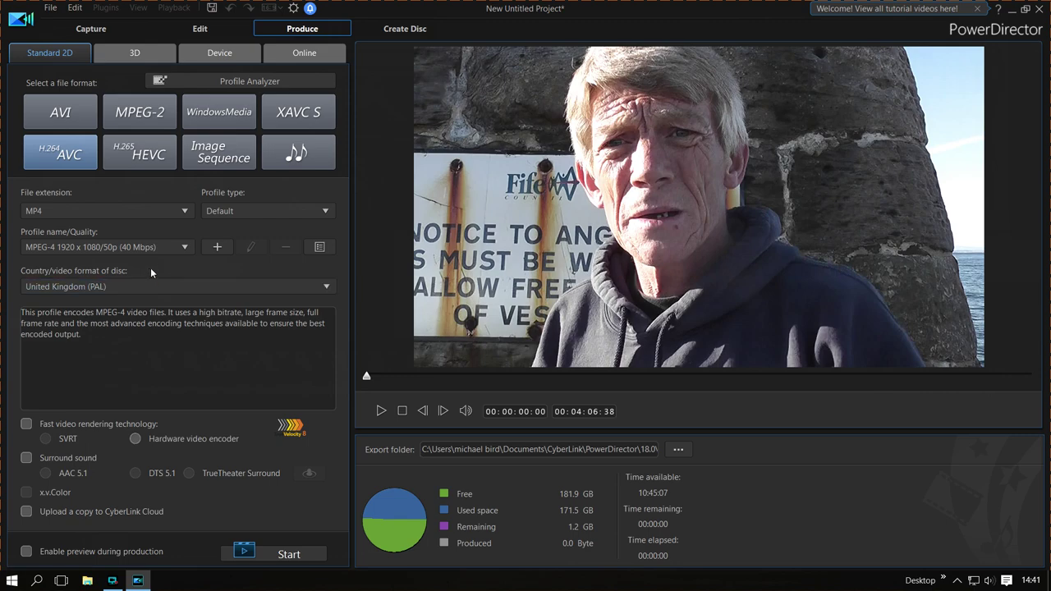
pyautogui.click(185, 247)
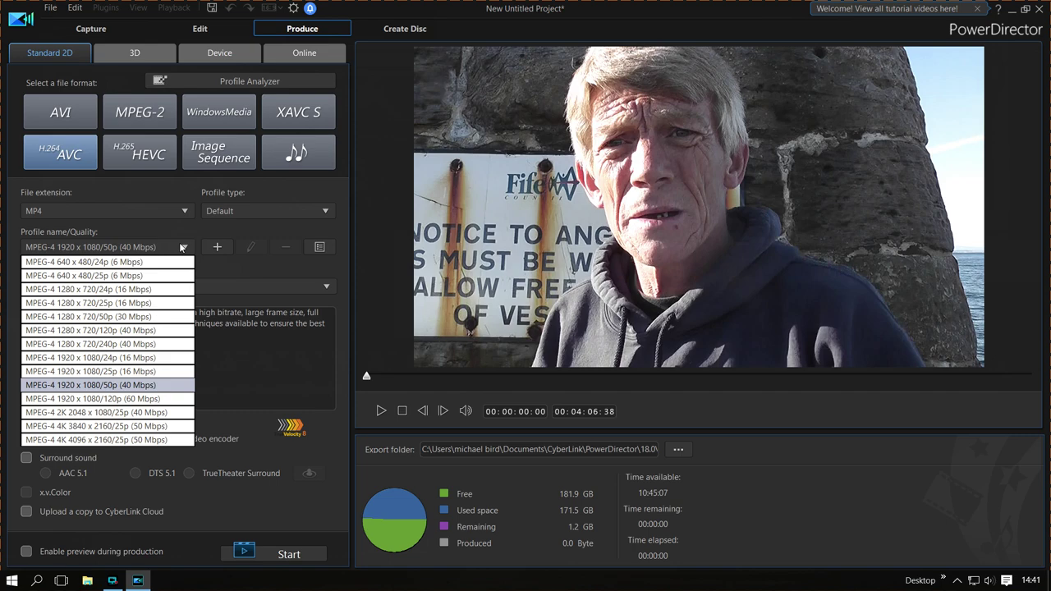
pyautogui.click(210, 270)
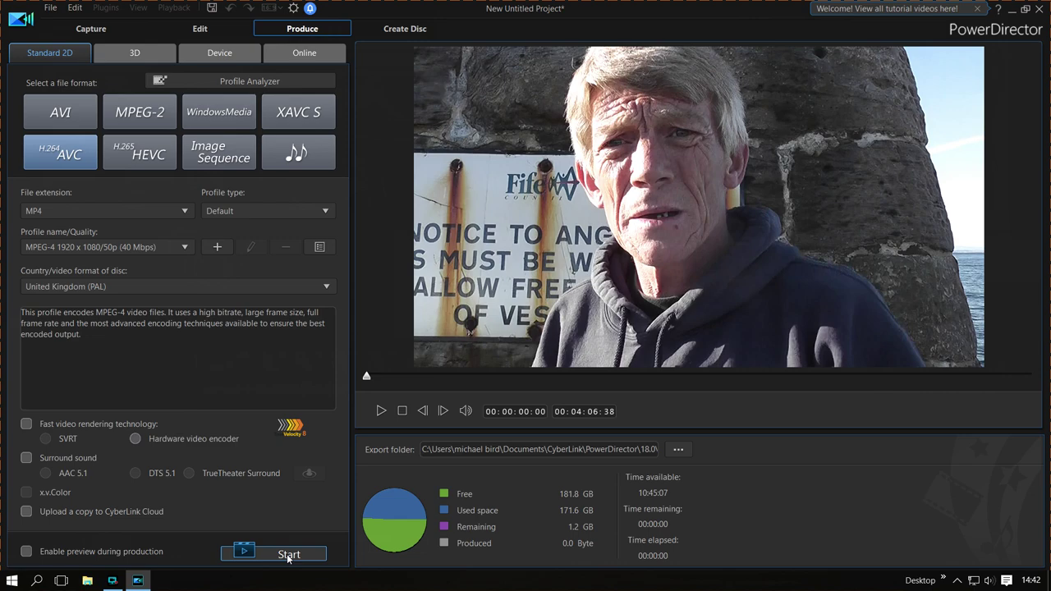
pyautogui.click(206, 31)
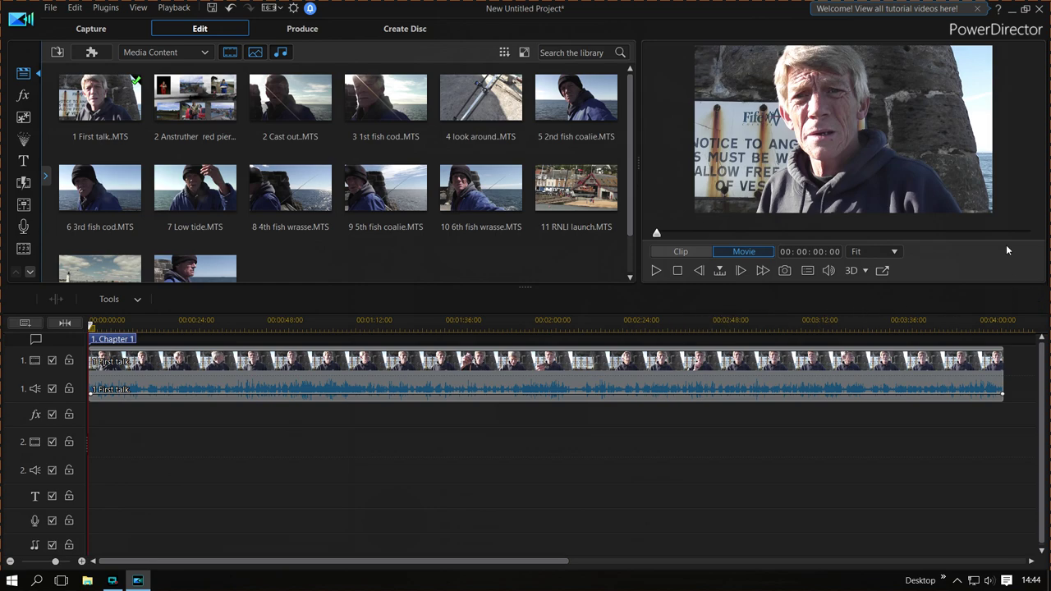
# Step: Close PowerDirector without saving the changes to the project
pyautogui.click(1040, 10)
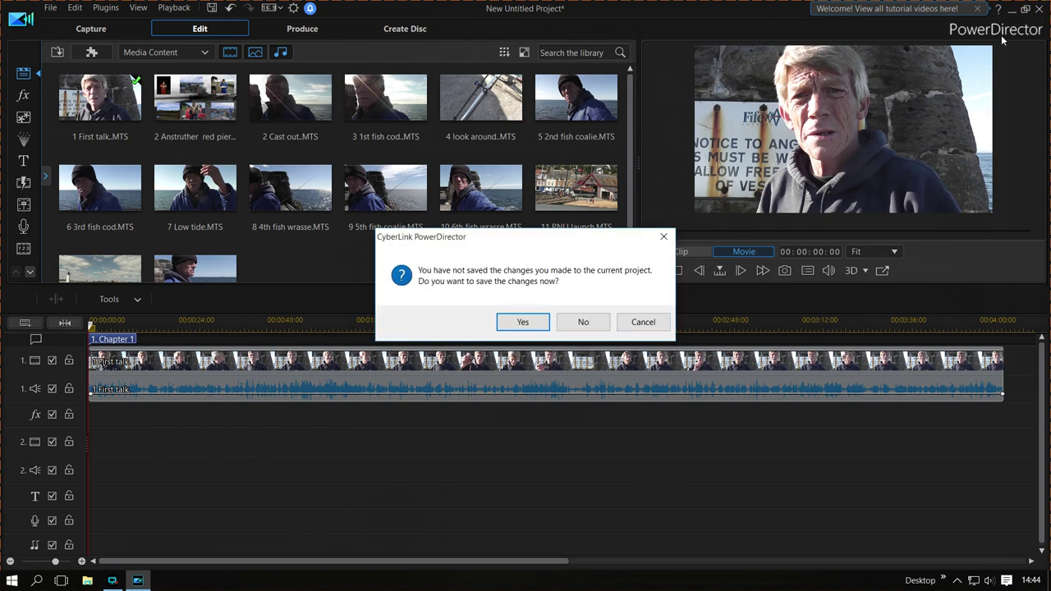
pyautogui.click(584, 323)
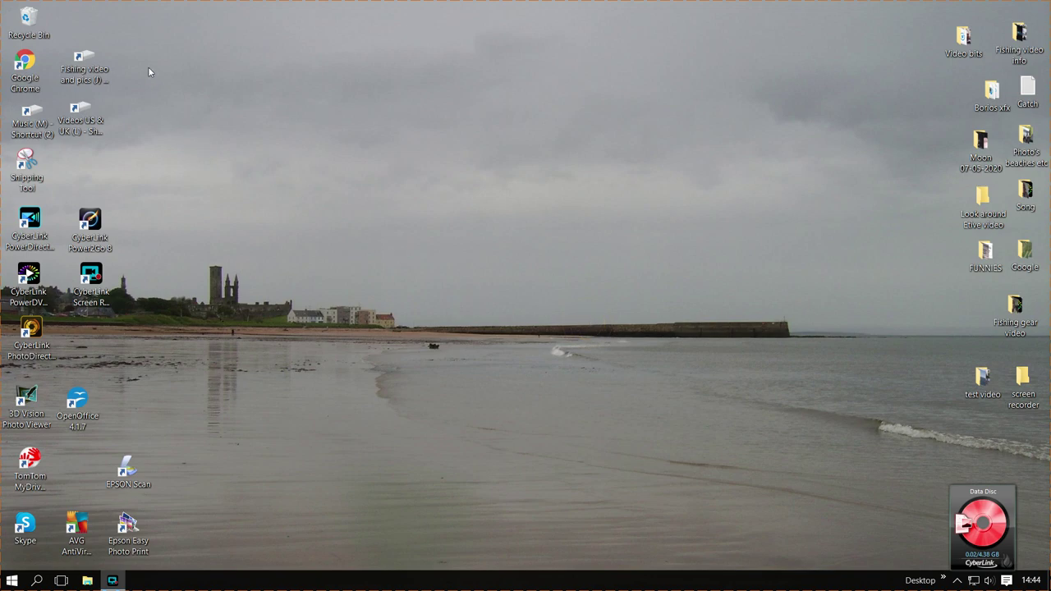
# Step: View the Fish catch yearly spreadsheet from Fishing trip Pic Vids > Fishing Catch Record on the Fishing video and pics drive, closing it unchanged
pyautogui.doubleClick(97, 72)
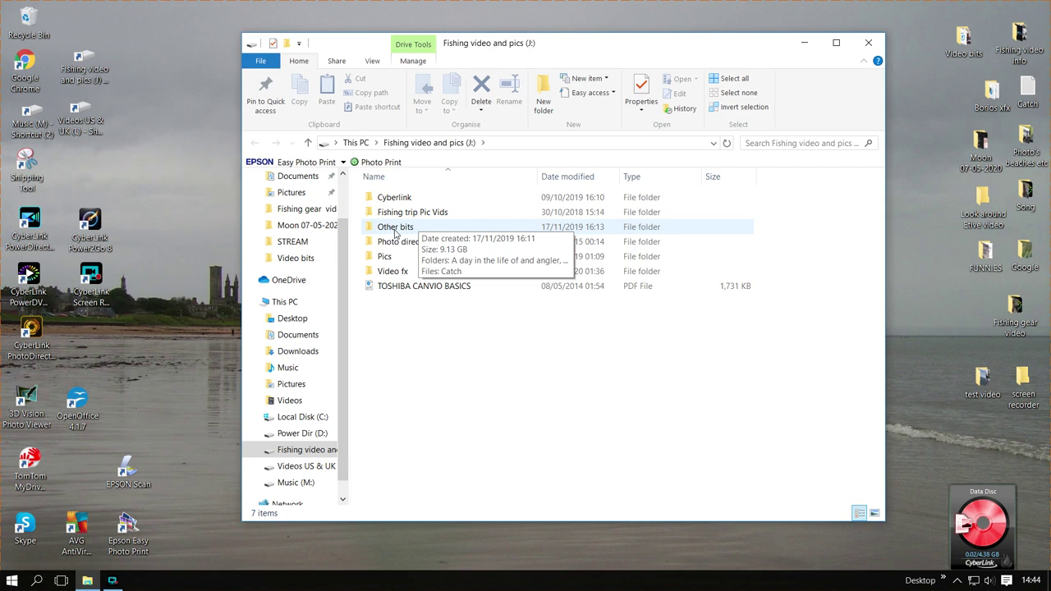
pyautogui.doubleClick(412, 213)
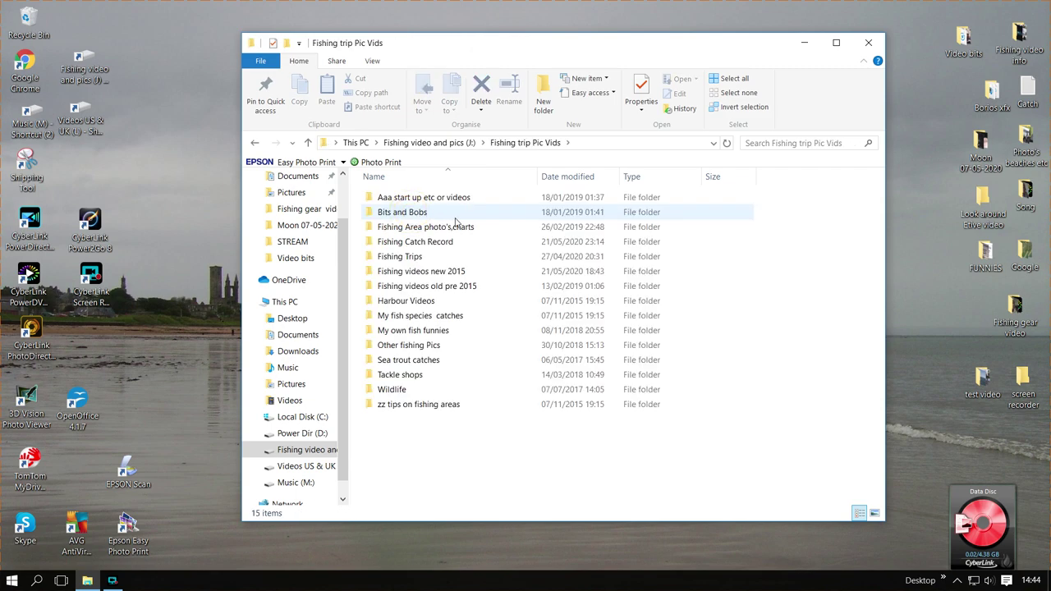
pyautogui.click(437, 244)
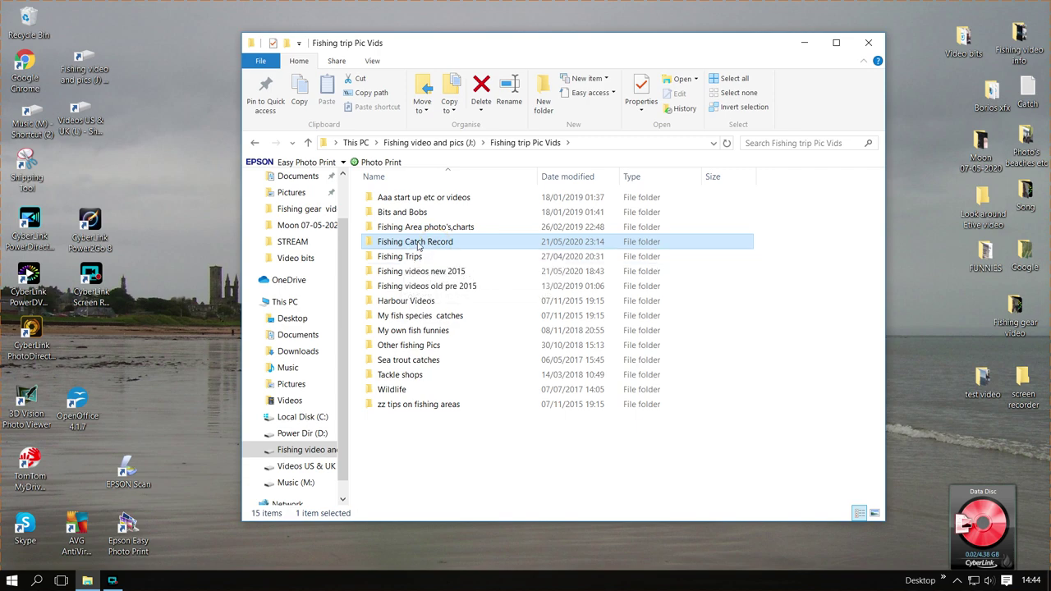
pyautogui.doubleClick(417, 243)
pyautogui.click(413, 200)
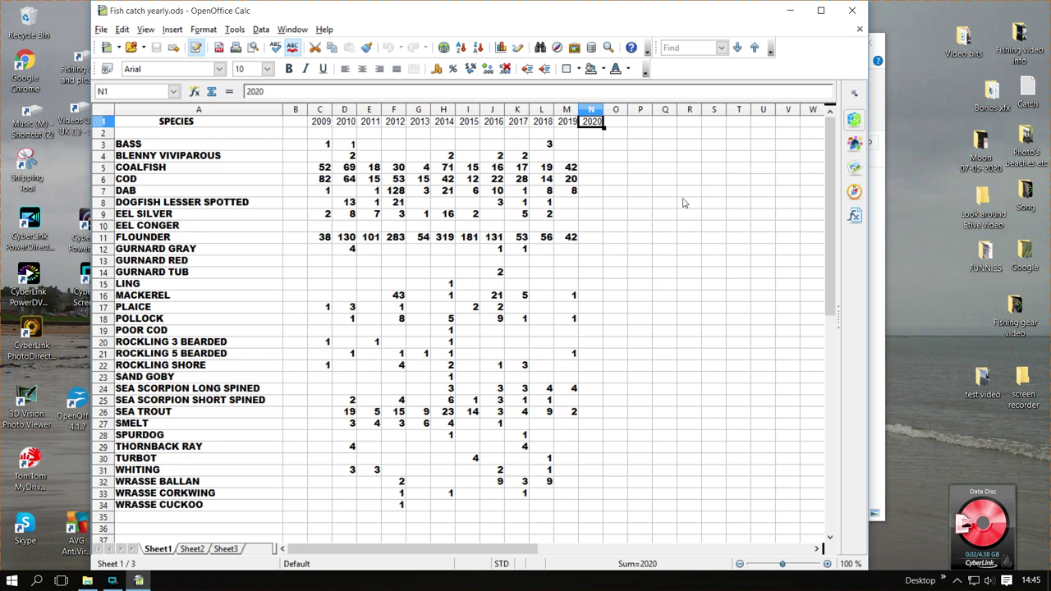
pyautogui.click(852, 11)
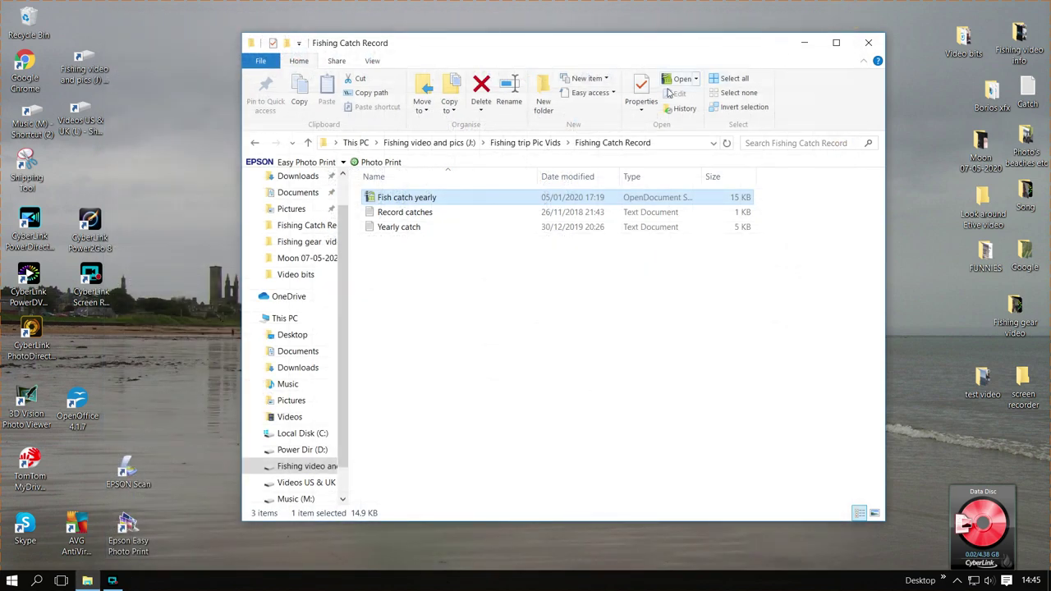
# Step: Browse the Fishing Trips folder, open the Anstruther 11-06-2016 trip folder and move its window aside
pyautogui.click(250, 143)
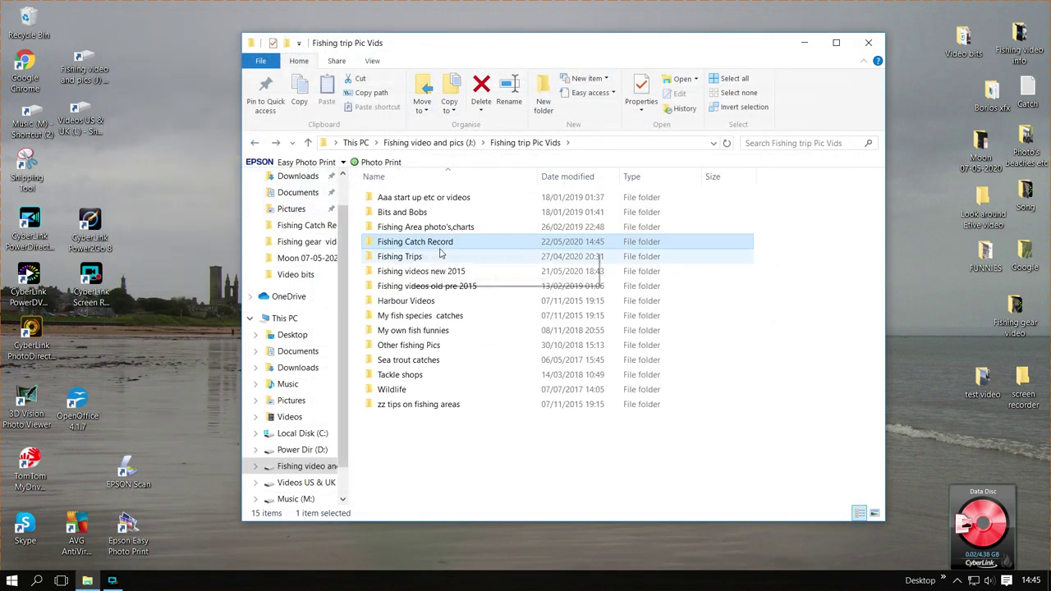
pyautogui.doubleClick(408, 258)
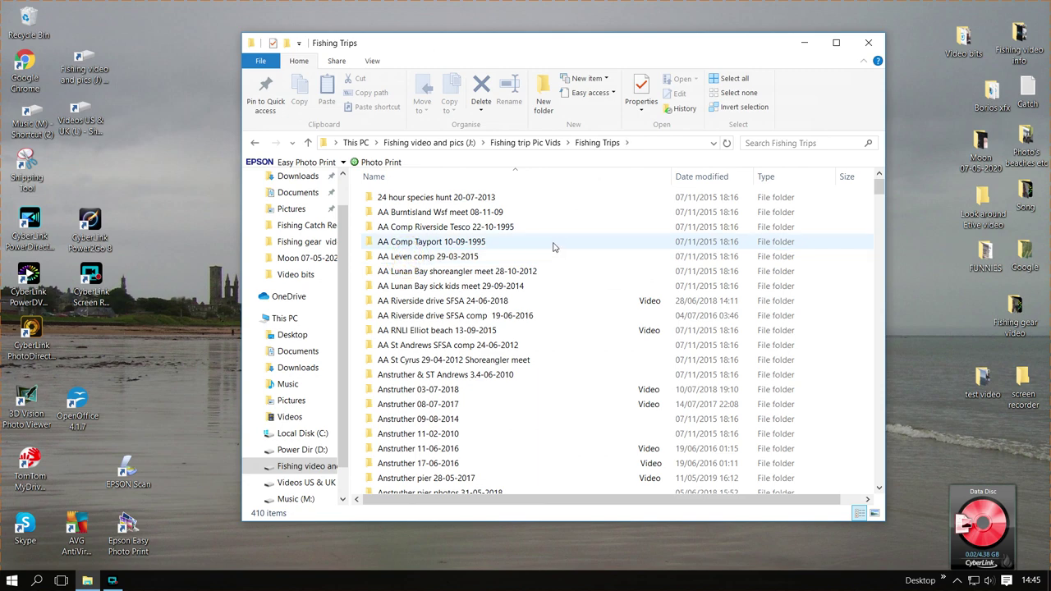
pyautogui.scroll(-3, 550, 248)
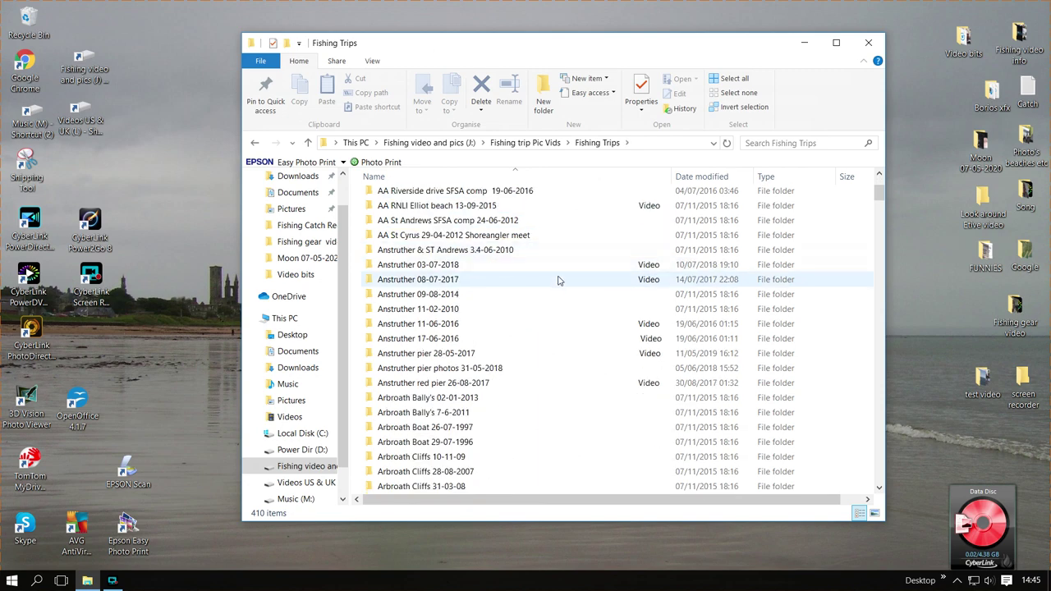
pyautogui.doubleClick(541, 329)
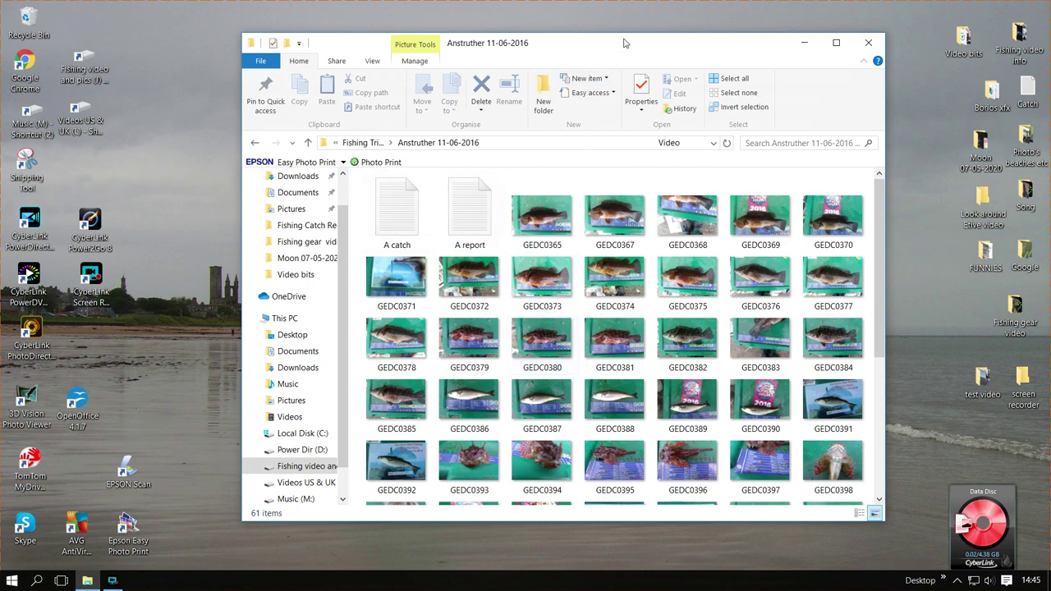
pyautogui.moveTo(615, 52); pyautogui.dragTo(542, 39)
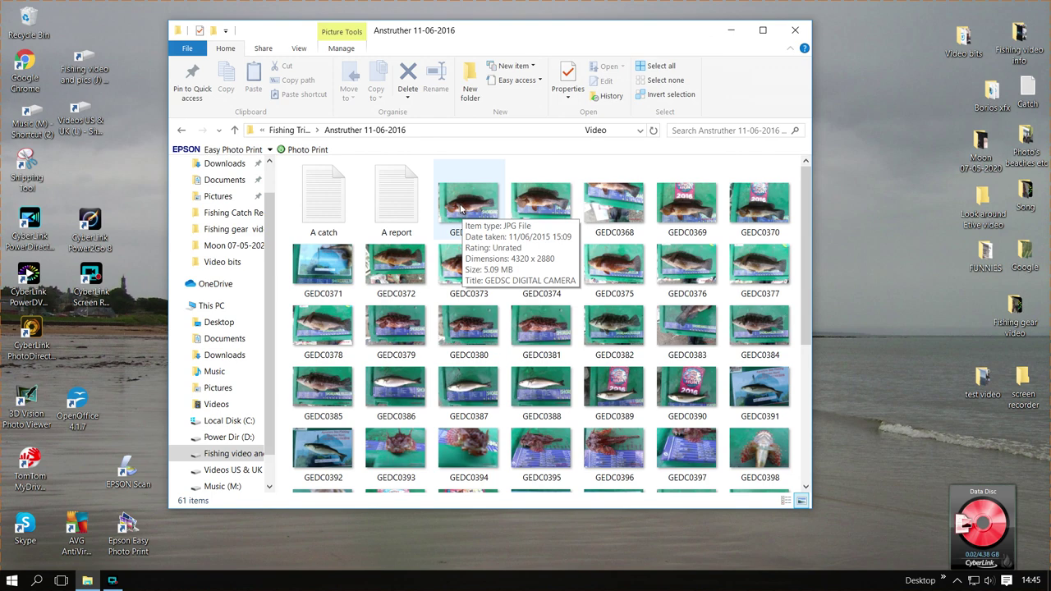
# Step: Read the A catch text file of the Anstruther 11-06-2016 trip from beginning to end and close it
pyautogui.doubleClick(330, 205)
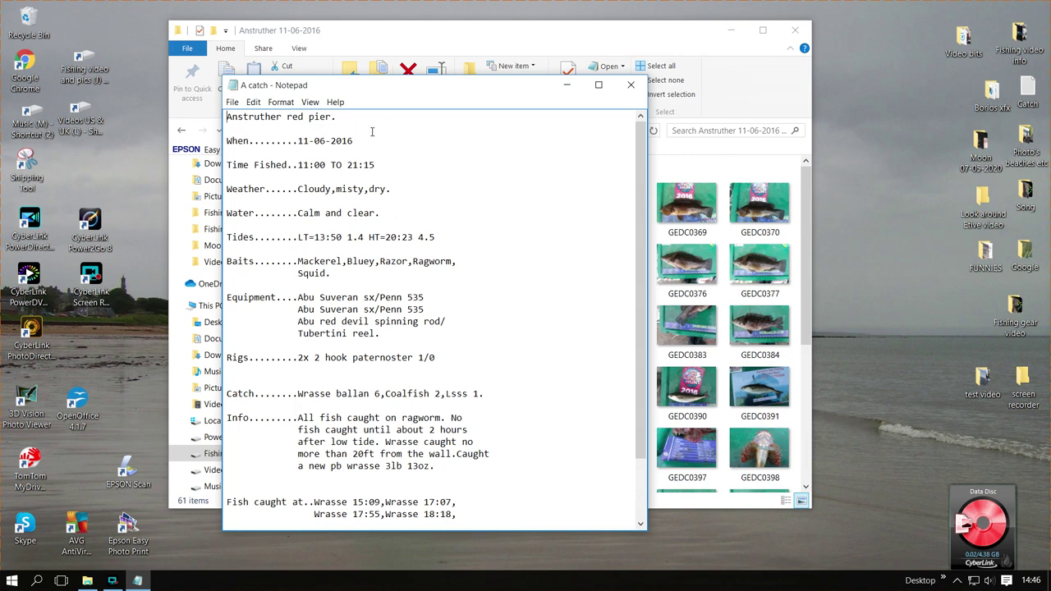
pyautogui.click(345, 114)
pyautogui.scroll(-1, 519, 482)
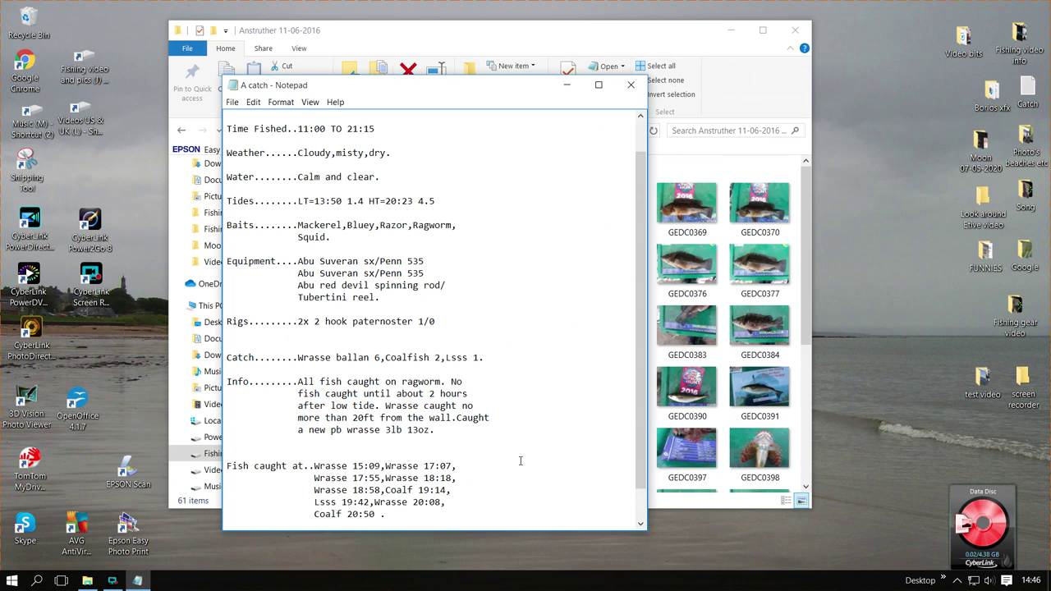
pyautogui.scroll(-1, 519, 497)
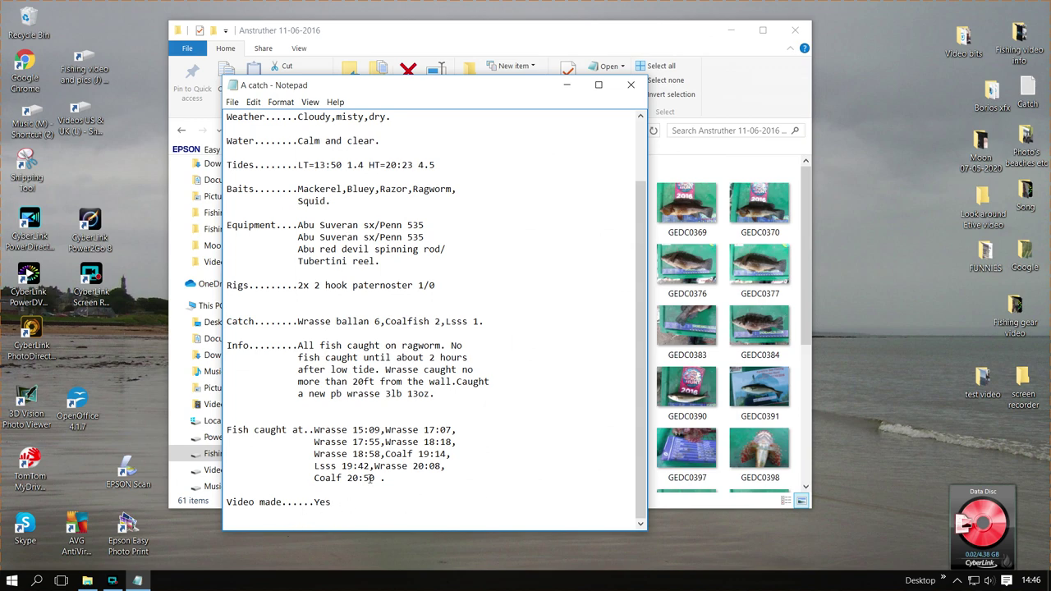
pyautogui.scroll(2, 398, 329)
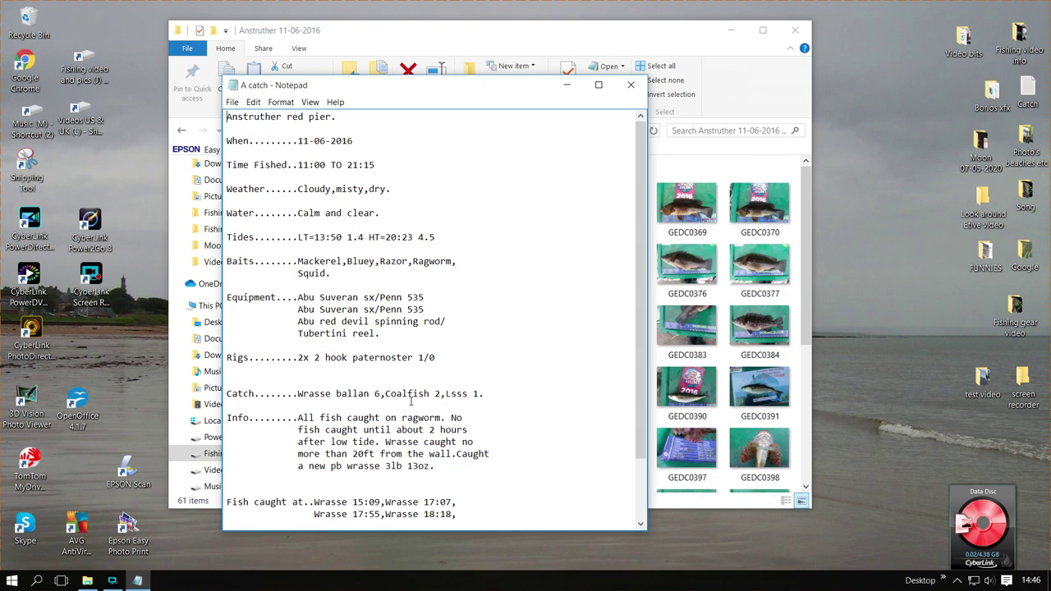
pyautogui.click(631, 85)
# Step: Read through the A report text file of the trip, briefly reopening it for a second look before closing it
pyautogui.doubleClick(404, 206)
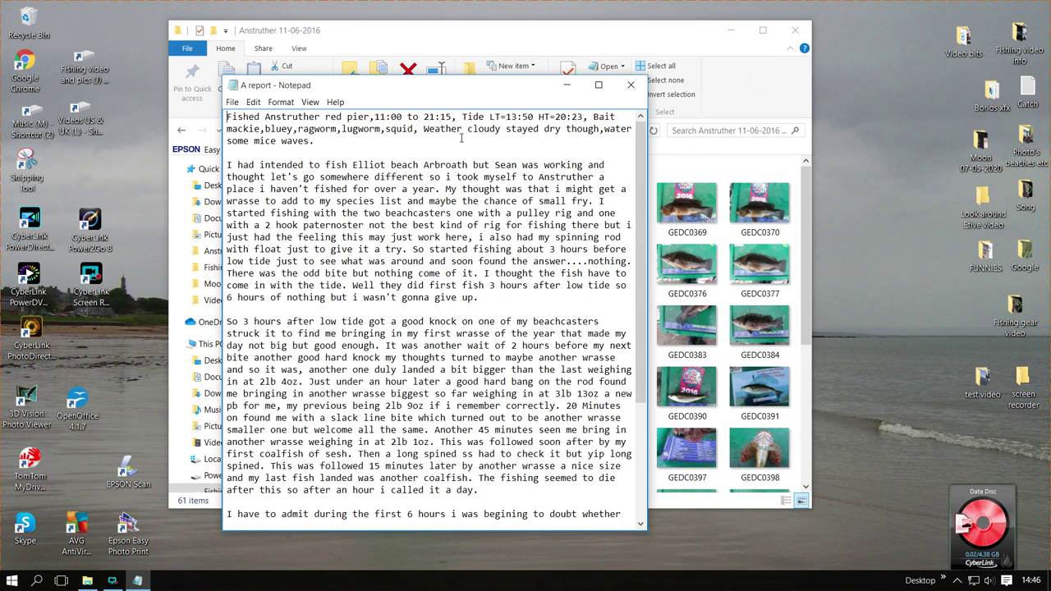
pyautogui.scroll(-5, 477, 271)
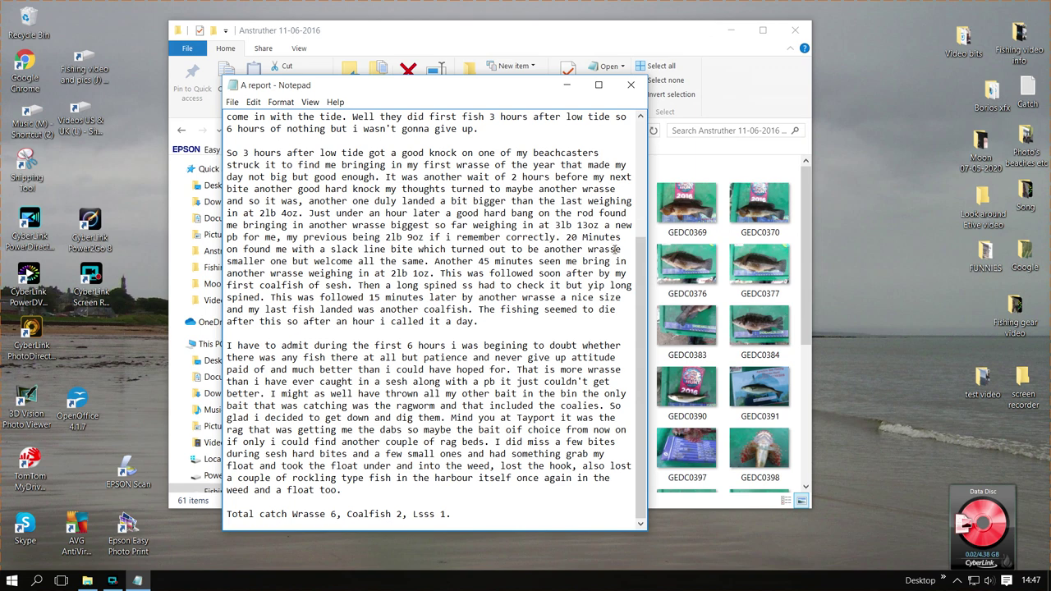
pyautogui.scroll(5, 616, 249)
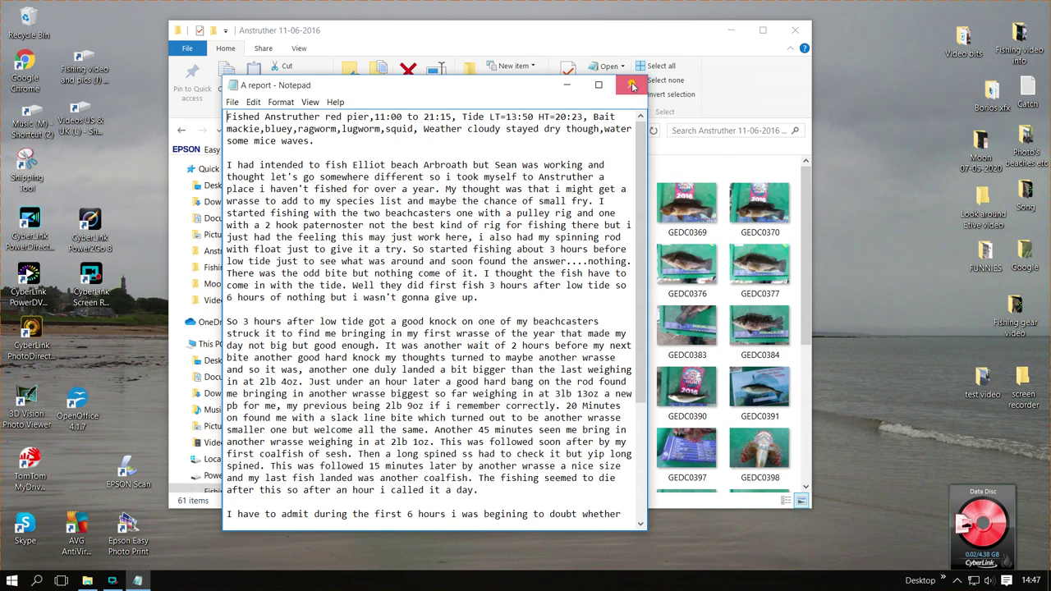
pyautogui.click(632, 86)
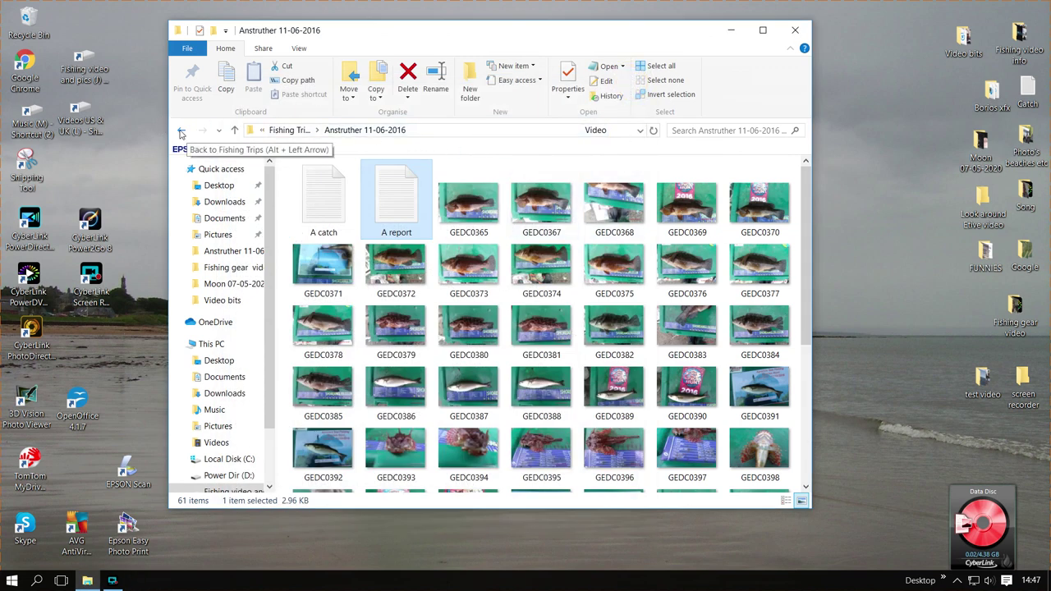
pyautogui.doubleClick(397, 197)
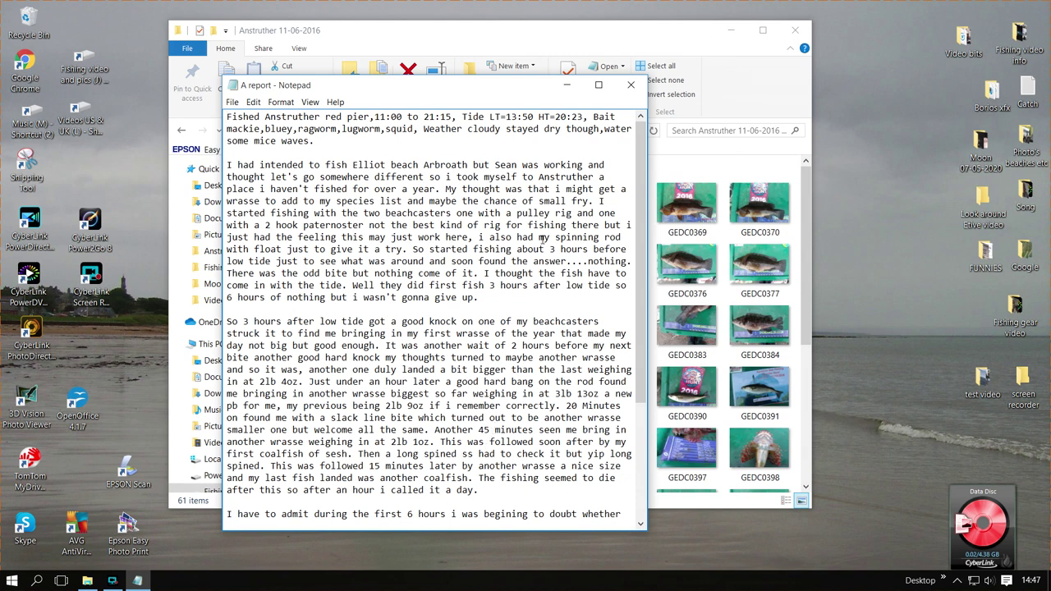
pyautogui.click(631, 86)
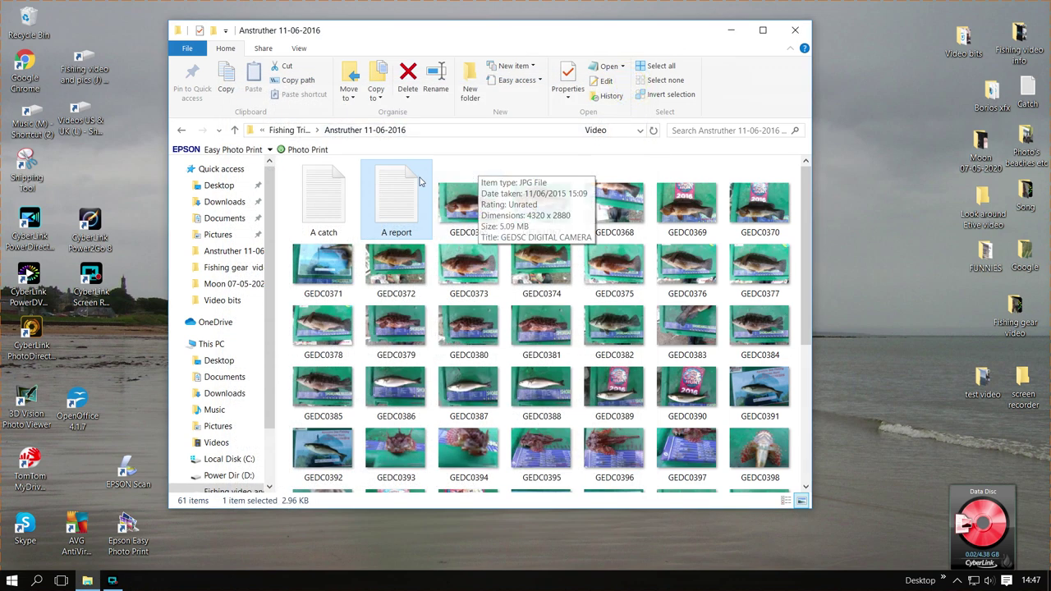
# Step: Leave the Anstruther 11-06-2016 folder, browse the list of Fishing Trips folders and return to Fishing trip Pic Vids
pyautogui.click(236, 132)
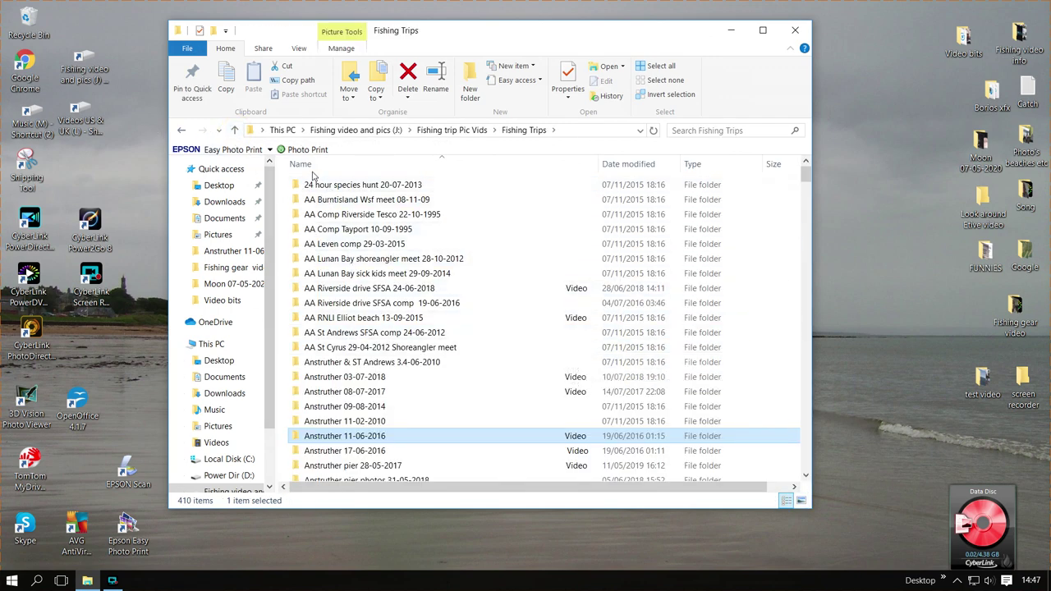
pyautogui.scroll(-20, 460, 361)
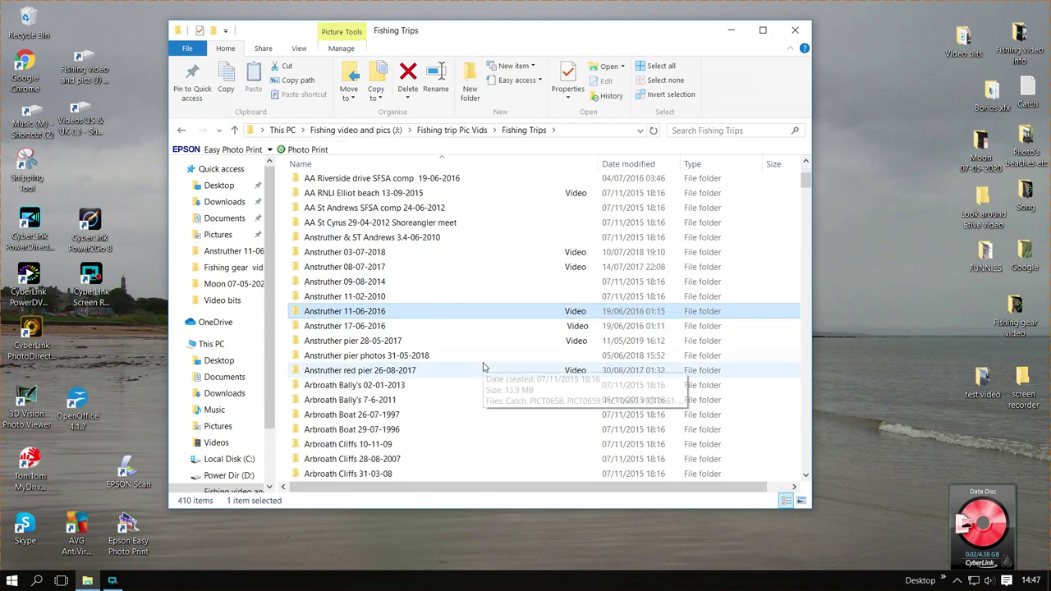
pyautogui.scroll(-20, 444, 357)
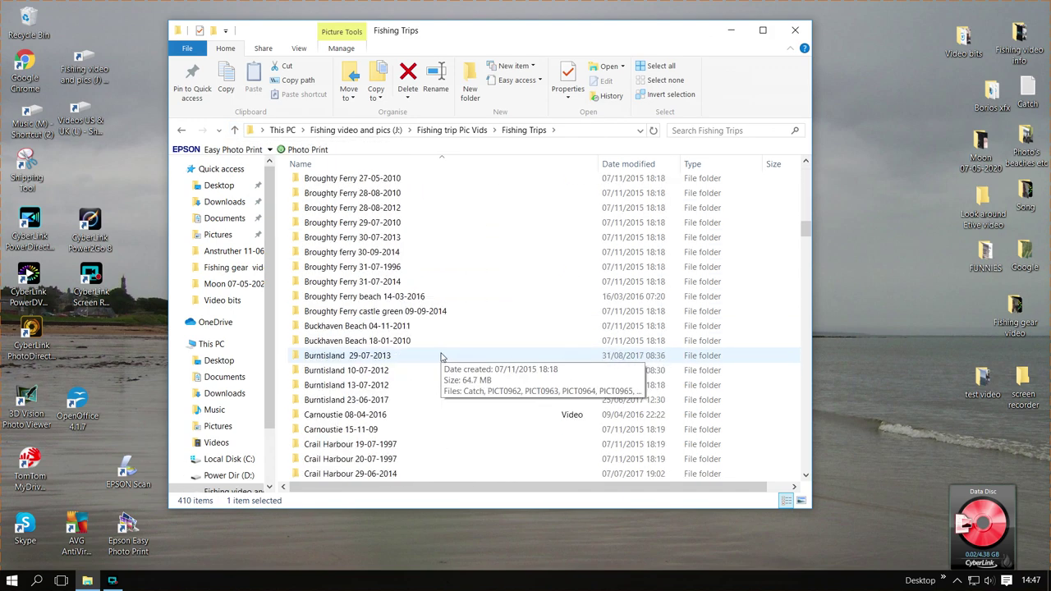
pyautogui.scroll(-20, 415, 410)
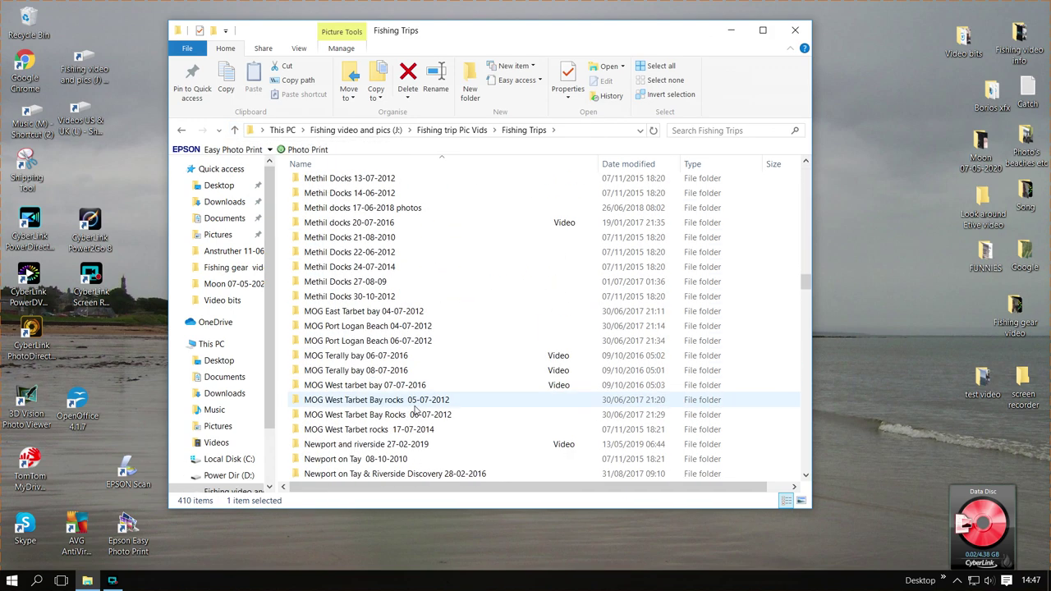
pyautogui.scroll(1, 399, 444)
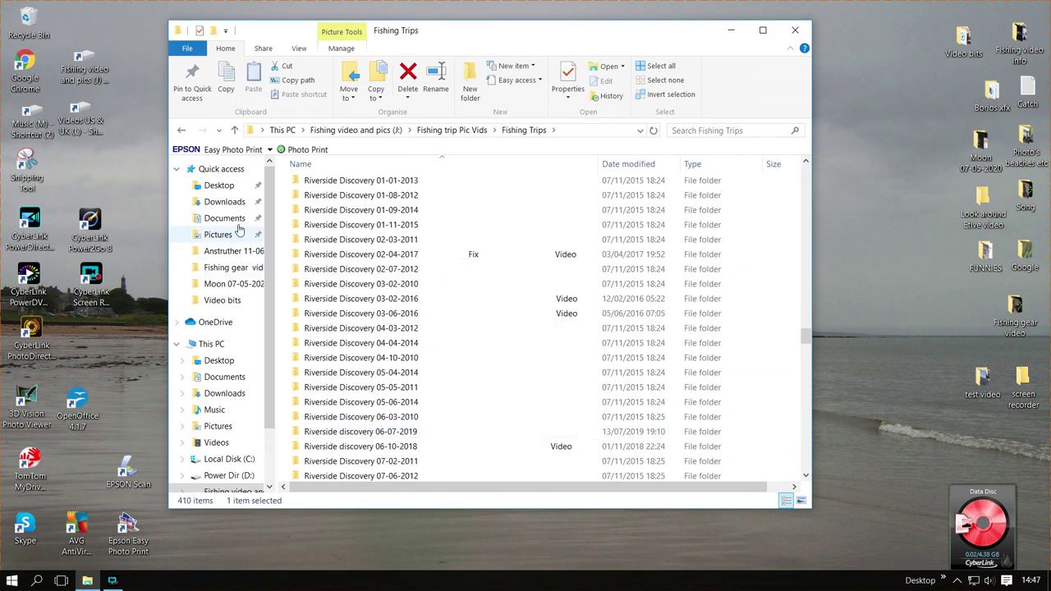
pyautogui.click(234, 132)
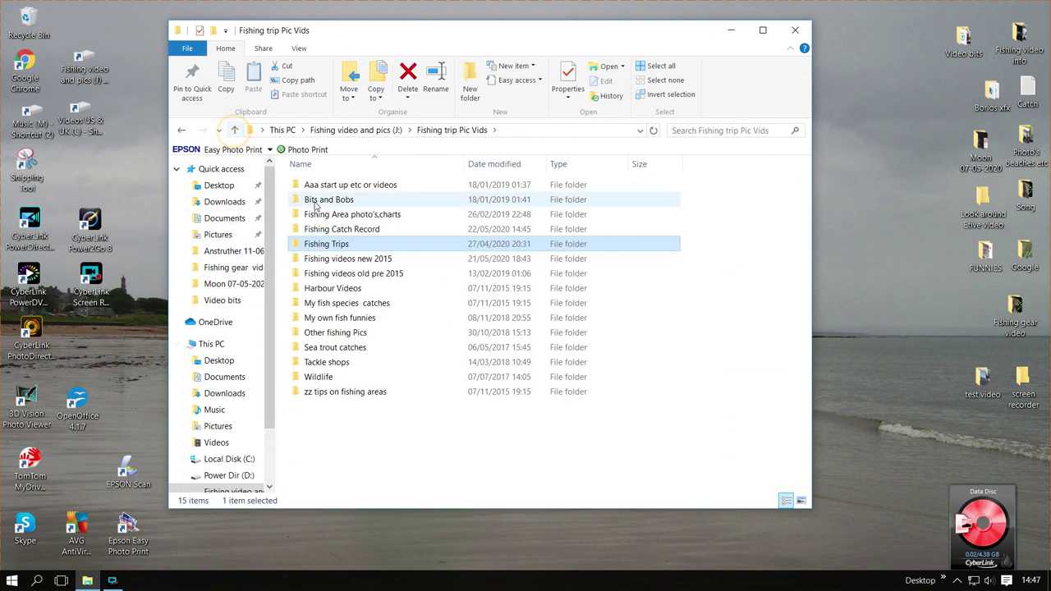
# Step: View the clips of the Anstruther red pier 26-08-2017 folder in Fishing videos new 2015, returning to the folder list
pyautogui.doubleClick(343, 262)
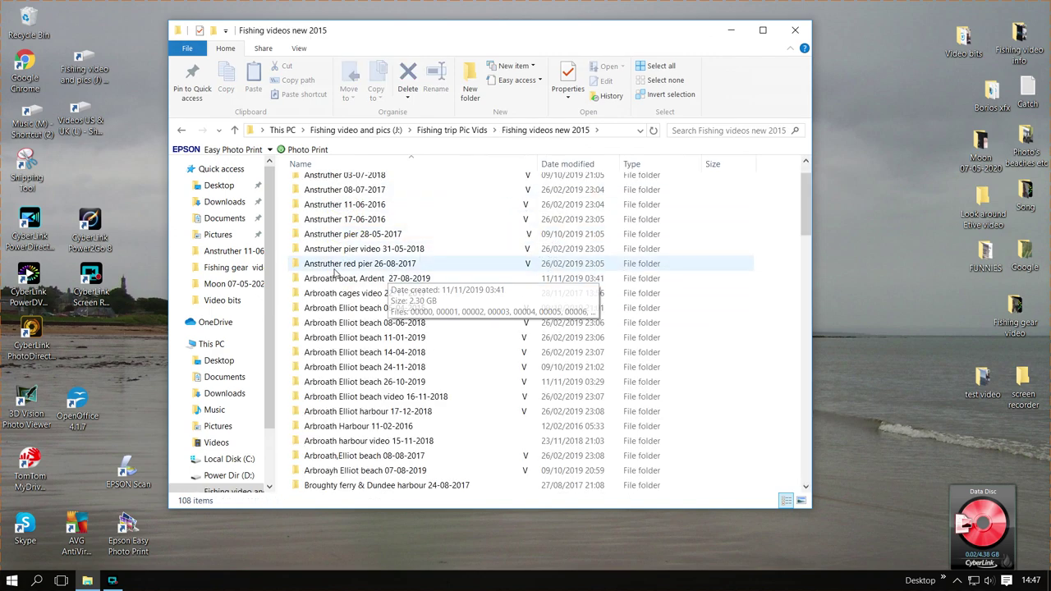
pyautogui.doubleClick(435, 263)
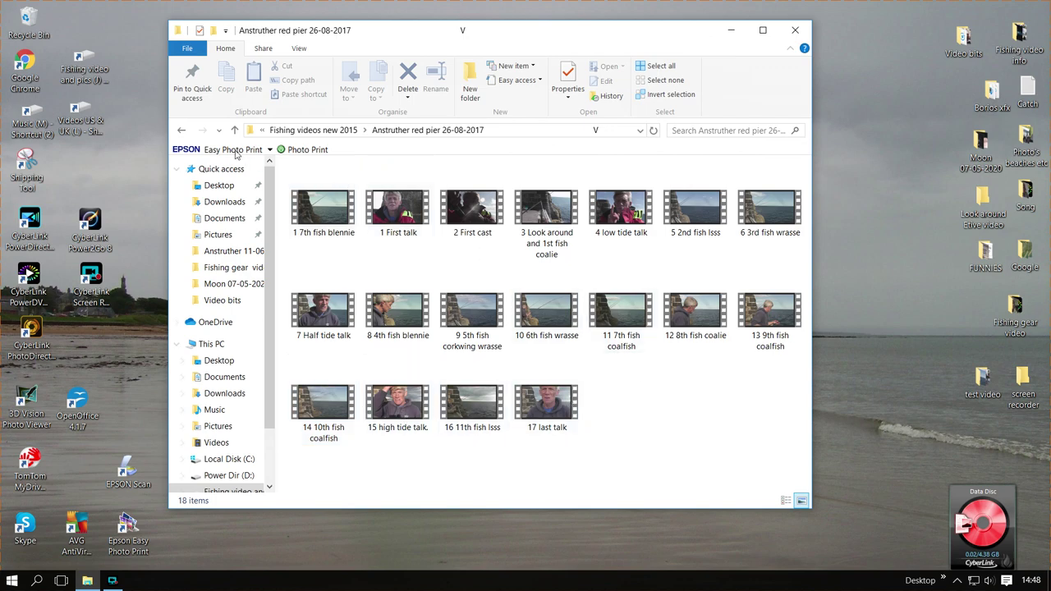
pyautogui.click(180, 131)
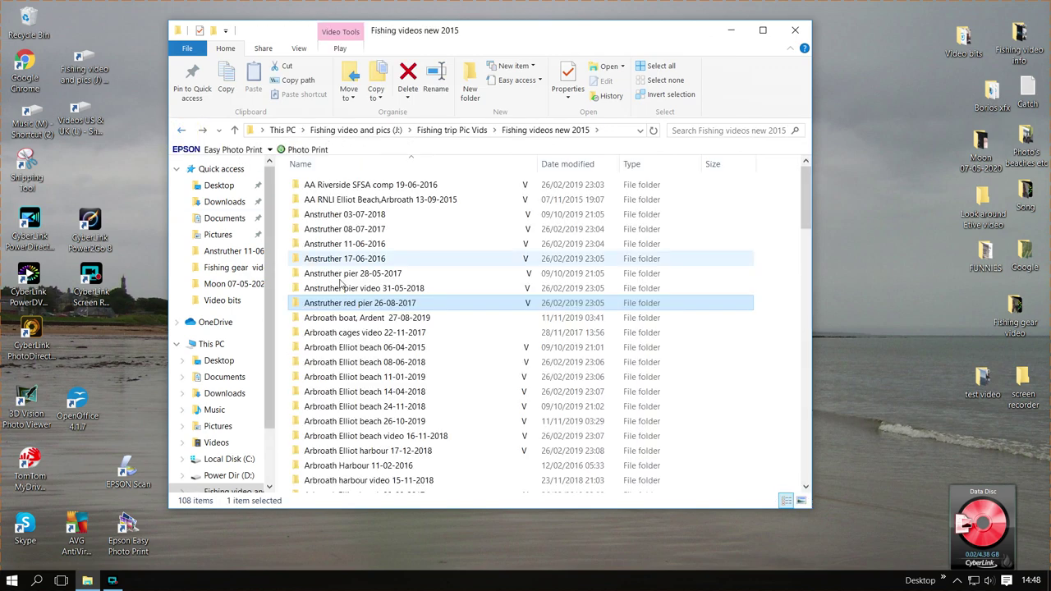
# Step: Look through the Z Full videos 2015 - present folder at the end of the list and return to Fishing trip Pic Vids
pyautogui.scroll(-15, 433, 386)
pyautogui.scroll(-12, 434, 386)
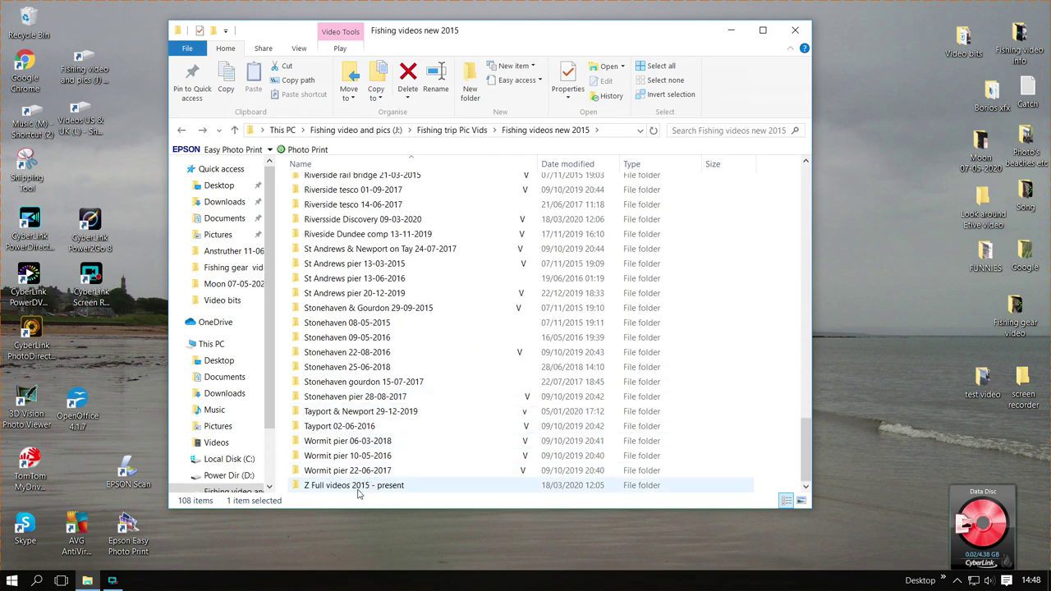
pyautogui.doubleClick(357, 491)
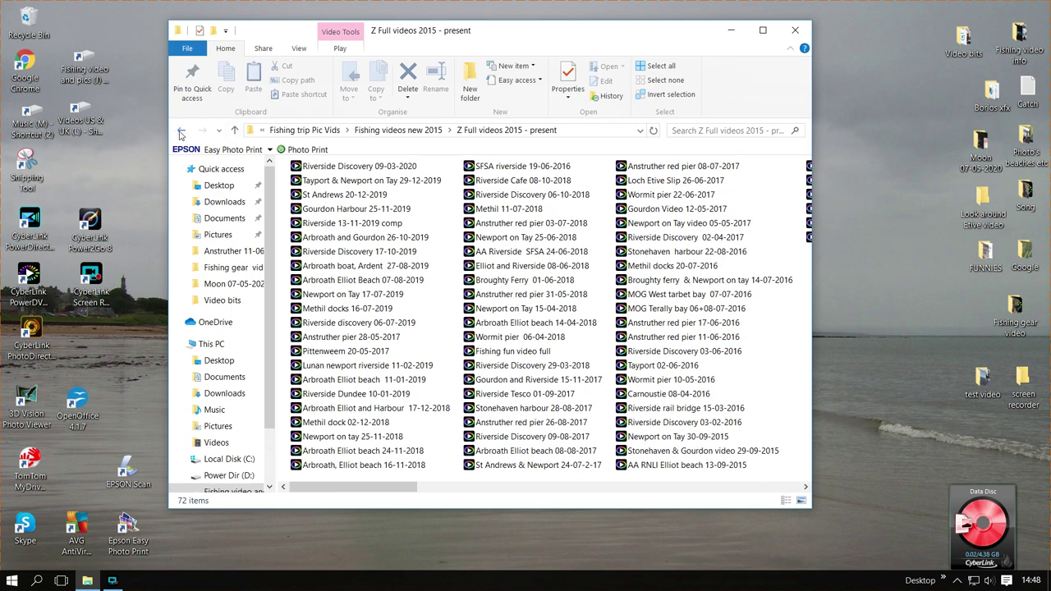
pyautogui.click(182, 134)
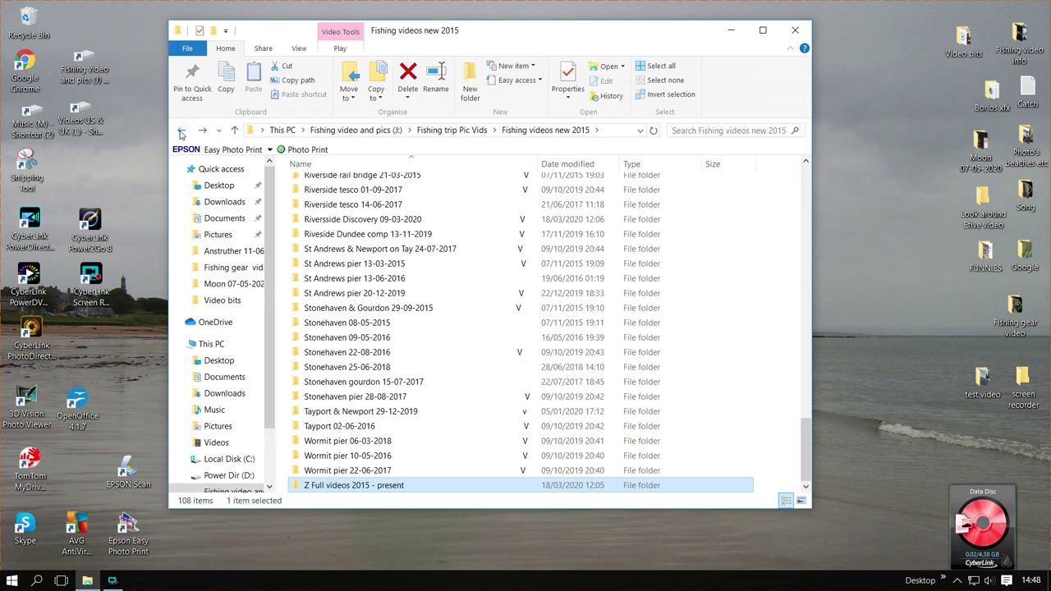
pyautogui.click(181, 134)
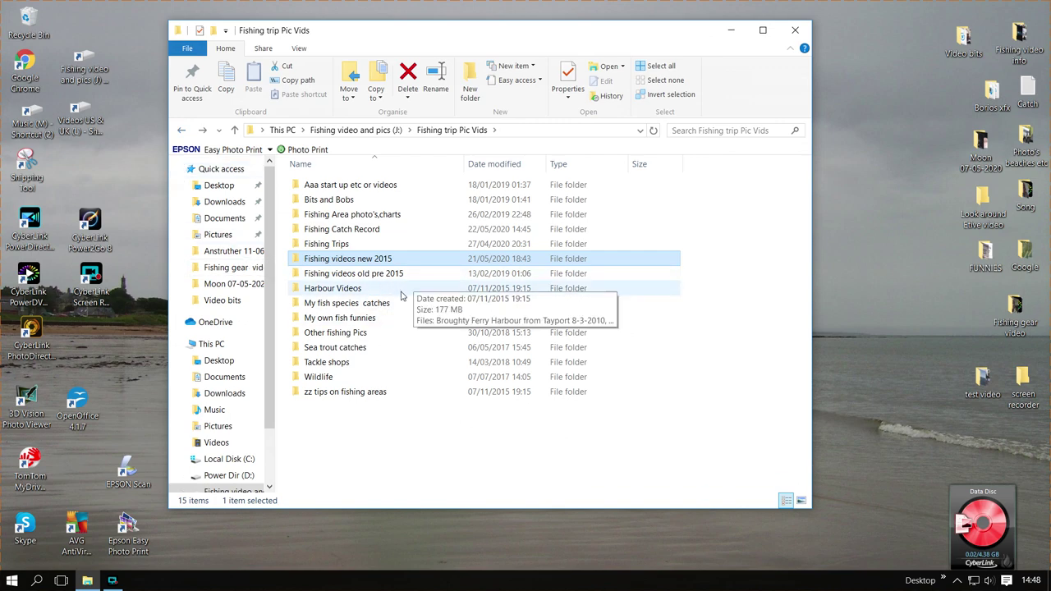
# Step: Open the Loch Etive Video 7-3-2010 folder inside Fishing videos old pre 2015
pyautogui.click(368, 276)
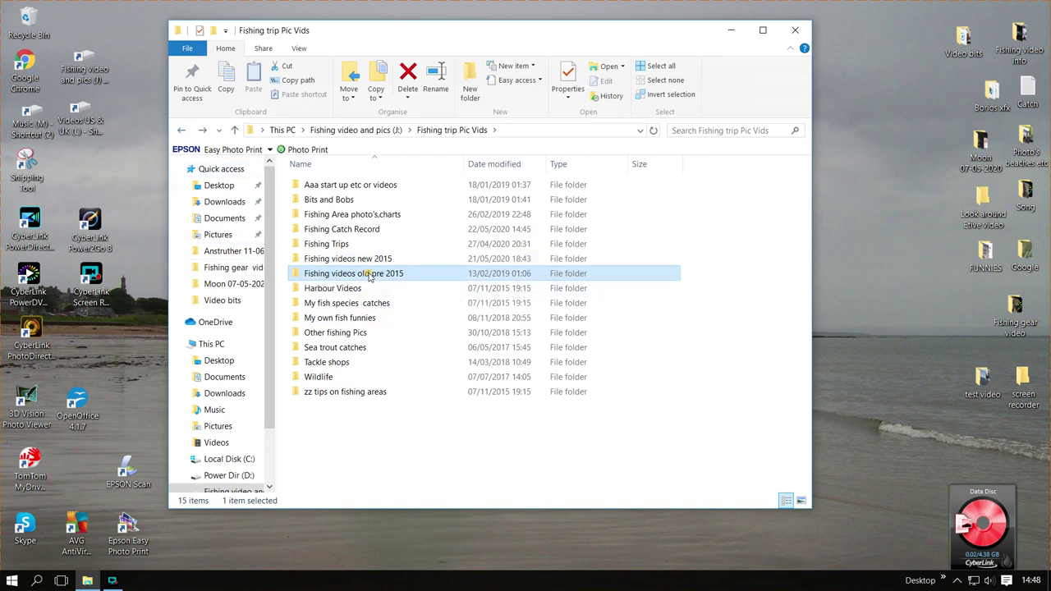
pyautogui.doubleClick(367, 276)
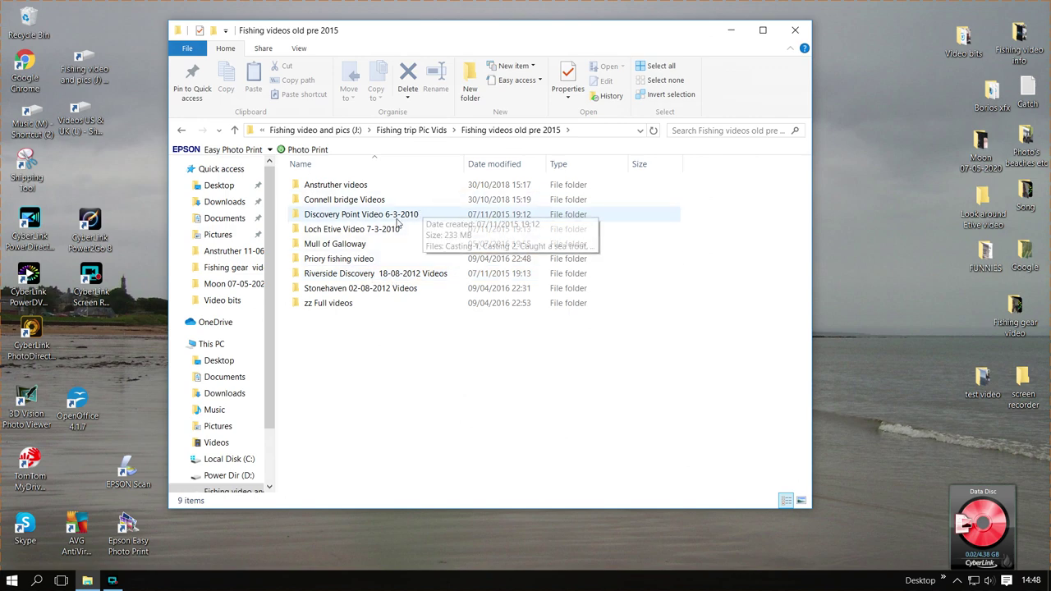
pyautogui.doubleClick(361, 230)
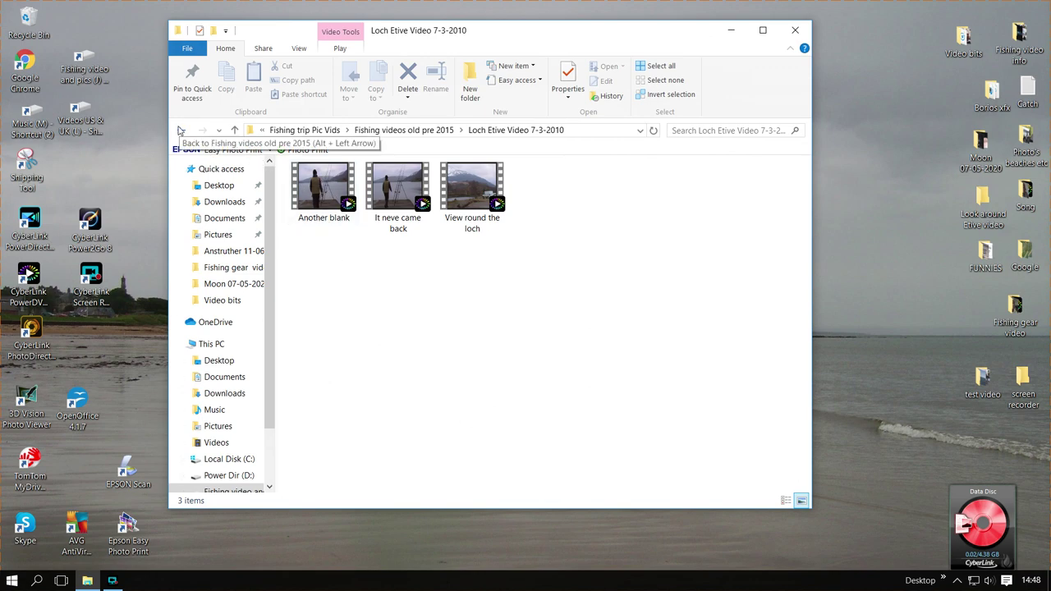
# Step: Play the Another blank video from the Loch Etive folder in PowerDVD and close the player
pyautogui.click(322, 192)
pyautogui.doubleClick(322, 192)
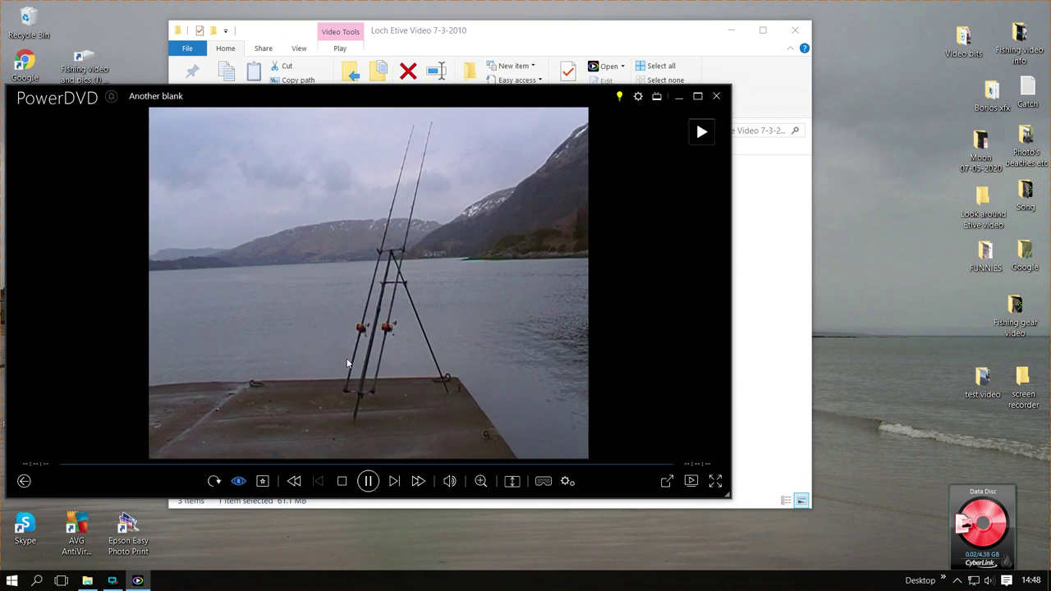
pyautogui.click(718, 98)
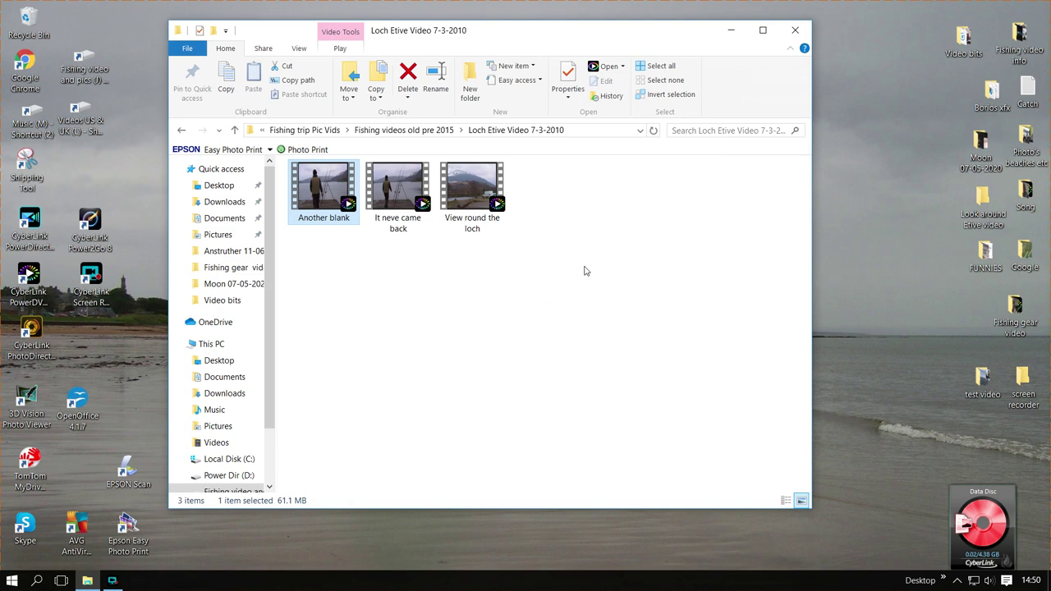
# Step: Go back out of the video folders to Fishing trip Pic Vids and close the folder window
pyautogui.click(180, 131)
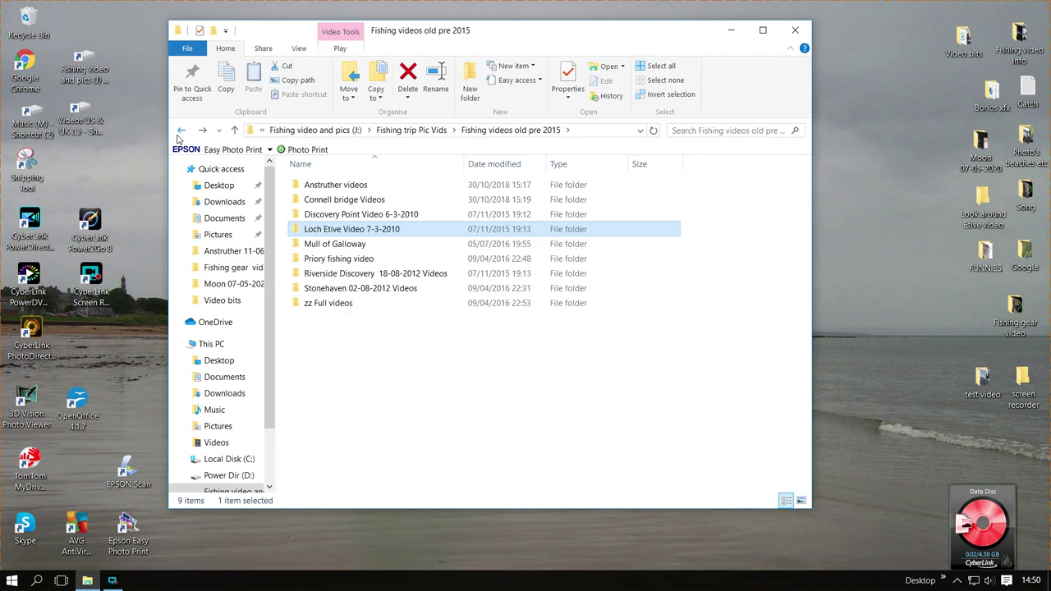
pyautogui.click(177, 134)
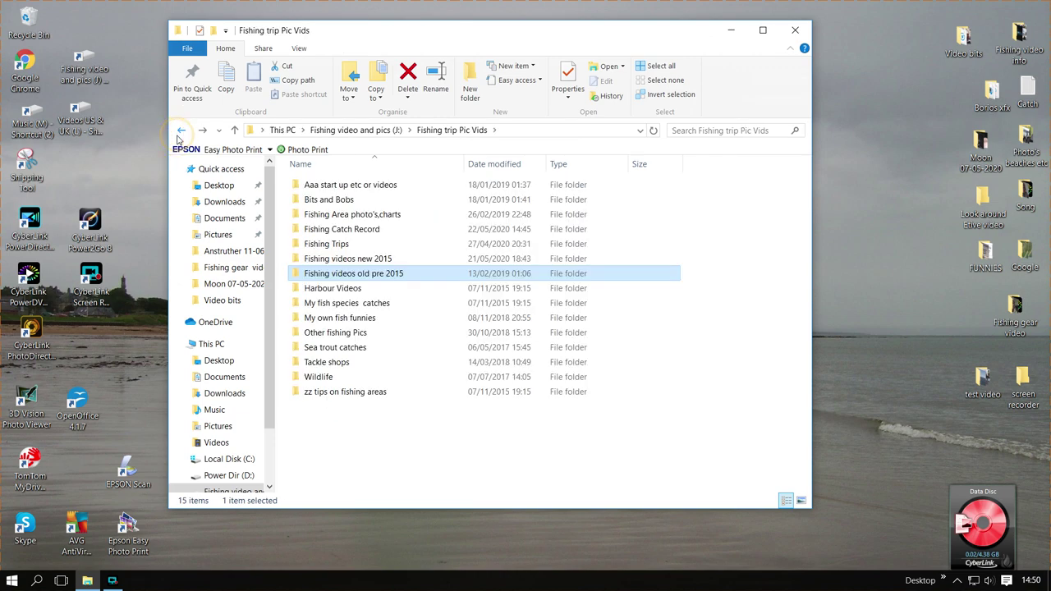
pyautogui.moveTo(353, 273); pyautogui.dragTo(182, 135)
pyautogui.click(181, 135)
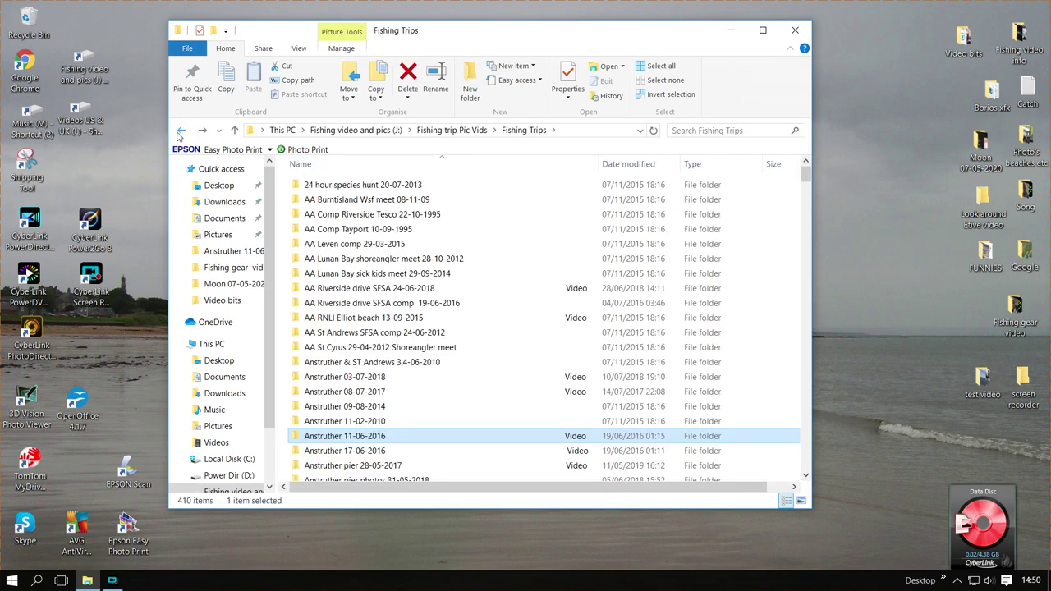
pyautogui.click(180, 132)
pyautogui.click(180, 132)
pyautogui.click(180, 133)
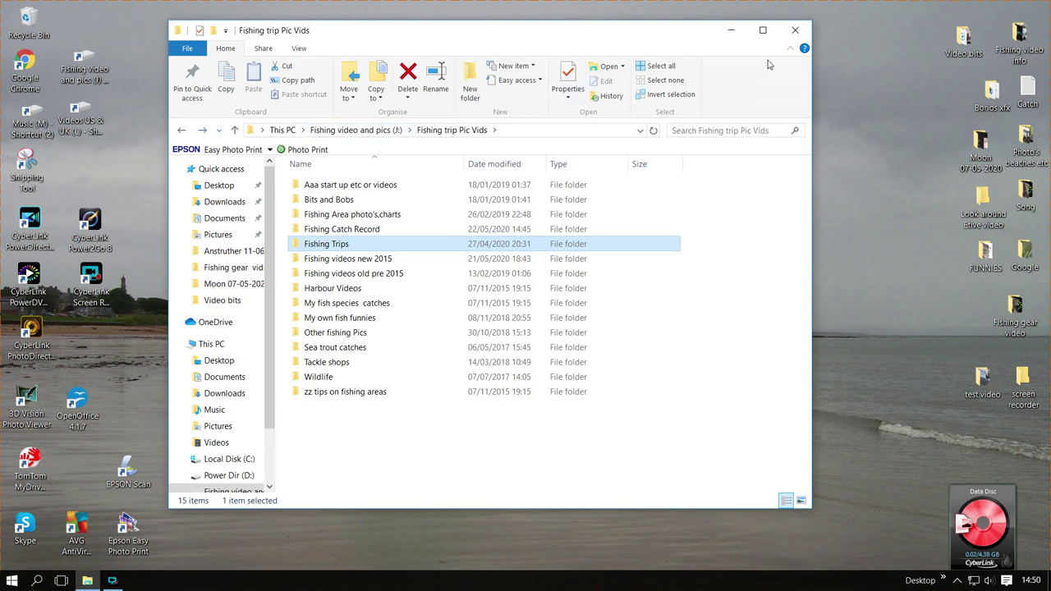
pyautogui.click(795, 29)
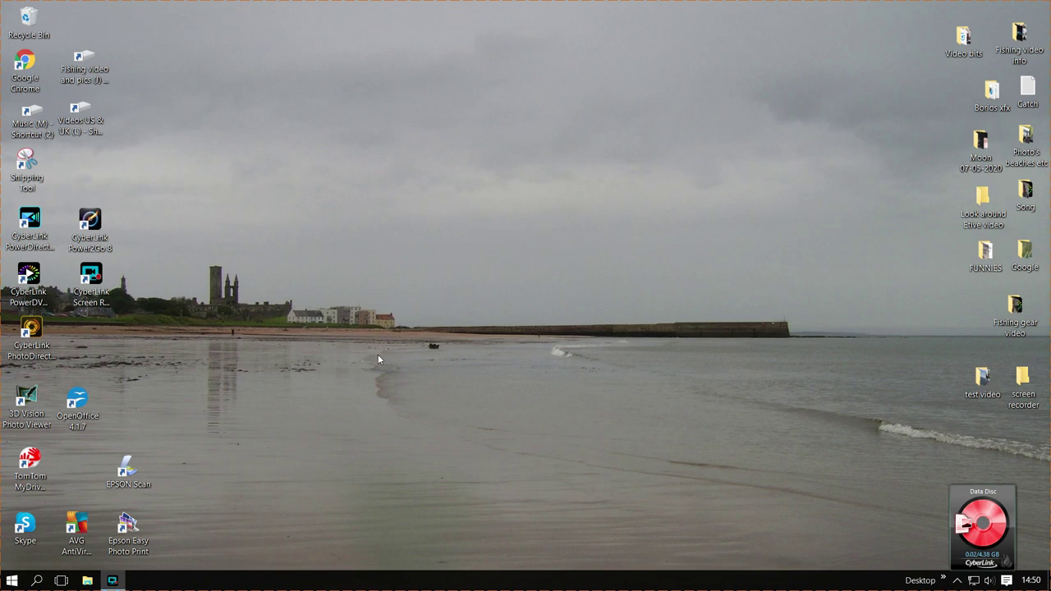
pyautogui.rightClick(355, 544)
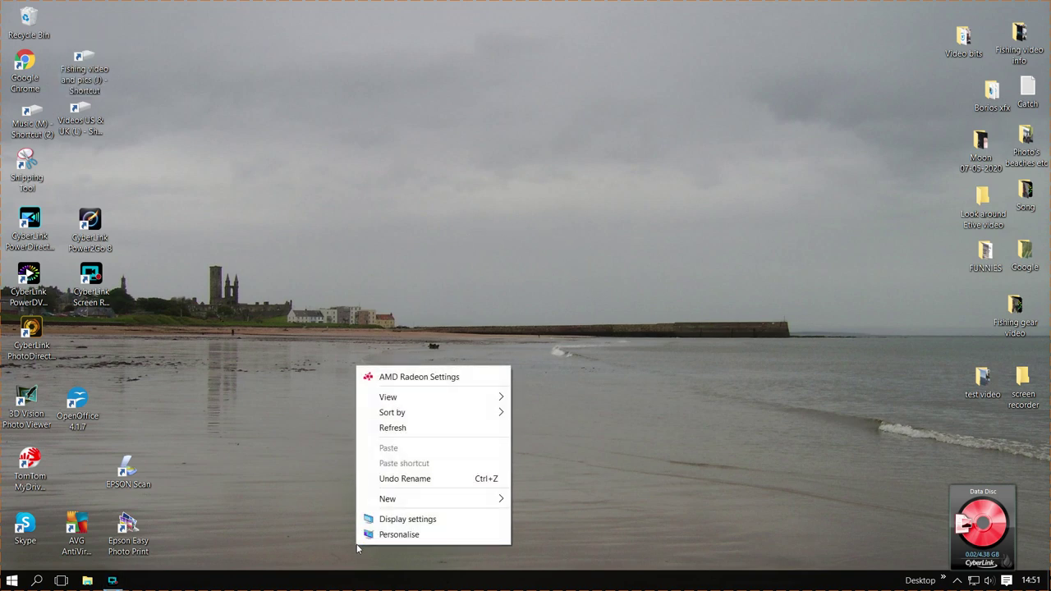
pyautogui.click(309, 465)
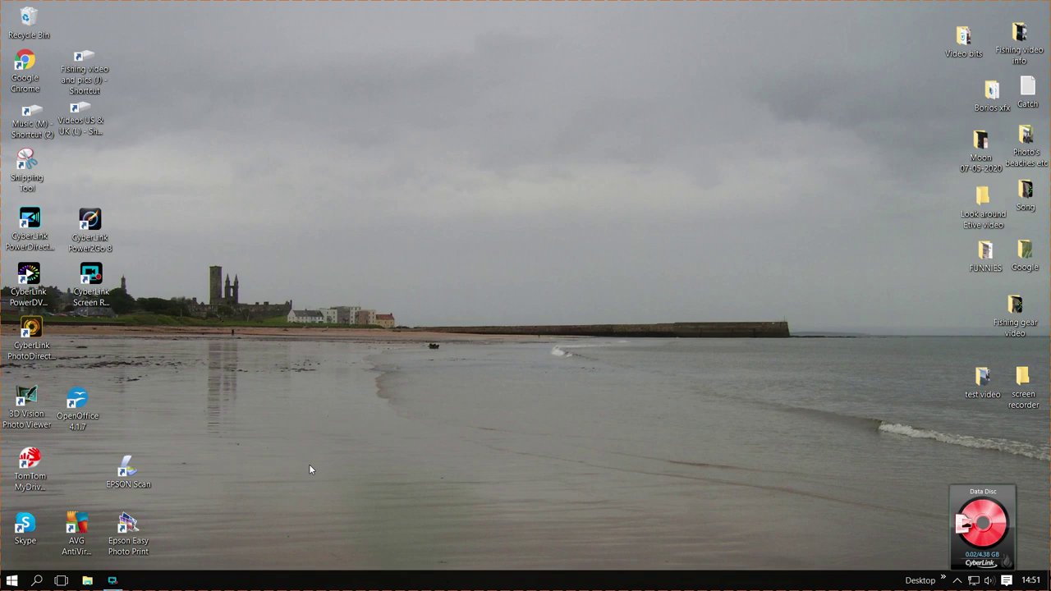